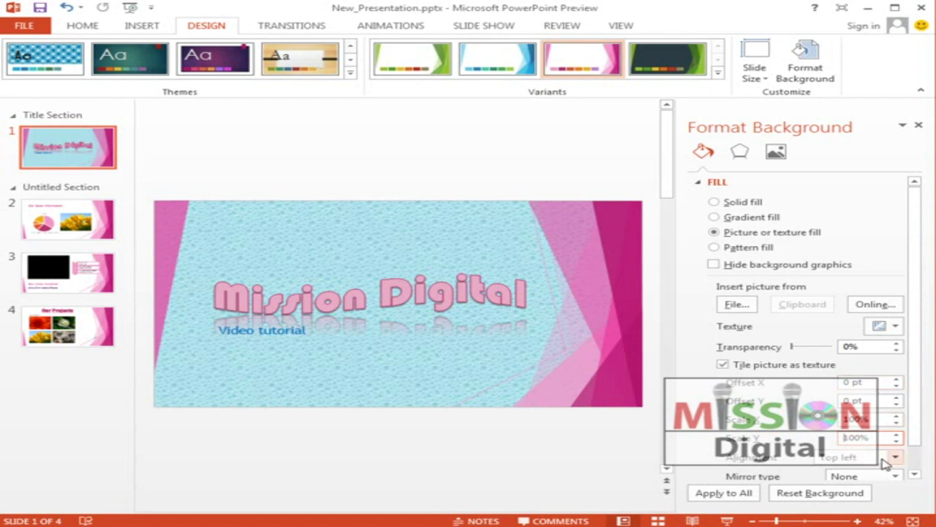
Step: Try the Horizontal and Both mirror types on the title slide's background texture and set the mirror type back to None
{"action": "scroll", "coordinate": [896, 460], "scroll_direction": "down", "scroll_amount": 1}
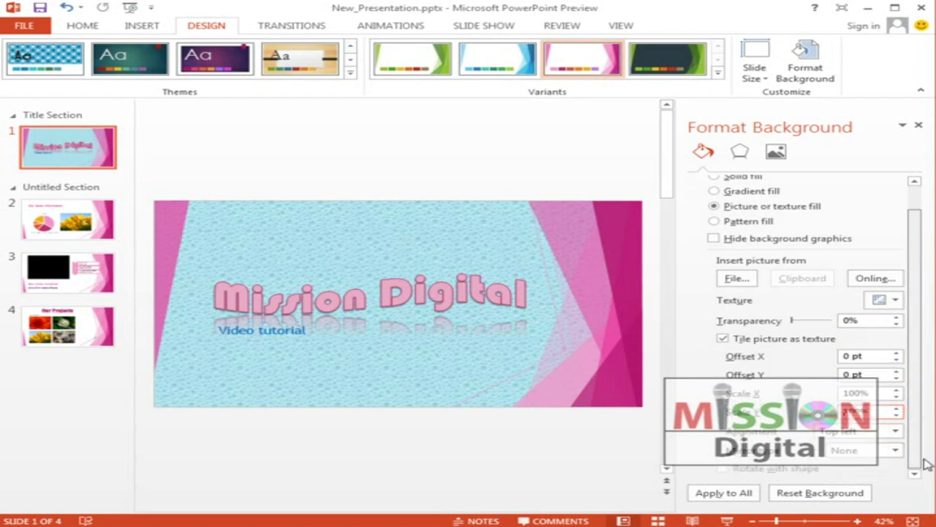
{"action": "left_click", "coordinate": [887, 450]}
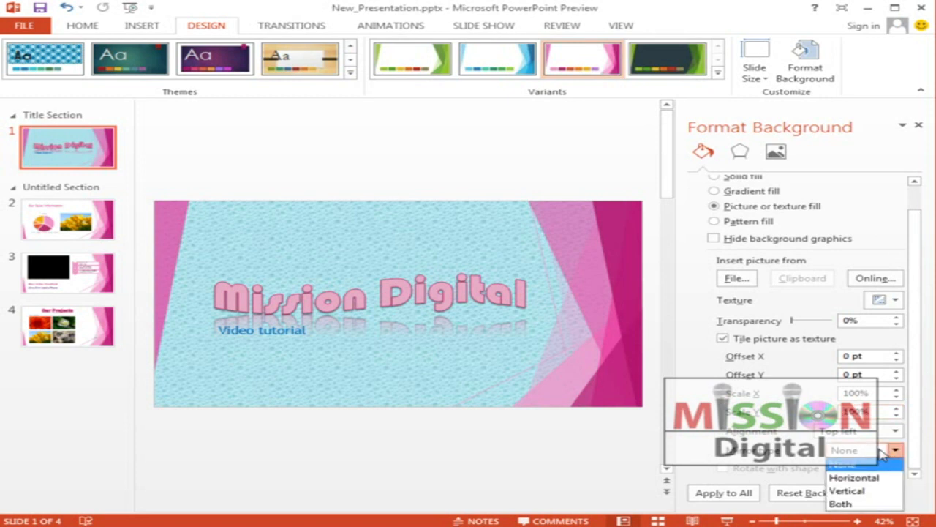
{"action": "left_click", "coordinate": [863, 477]}
{"action": "left_click", "coordinate": [894, 450]}
{"action": "left_click", "coordinate": [873, 479]}
{"action": "left_click", "coordinate": [895, 450]}
{"action": "left_click", "coordinate": [865, 504]}
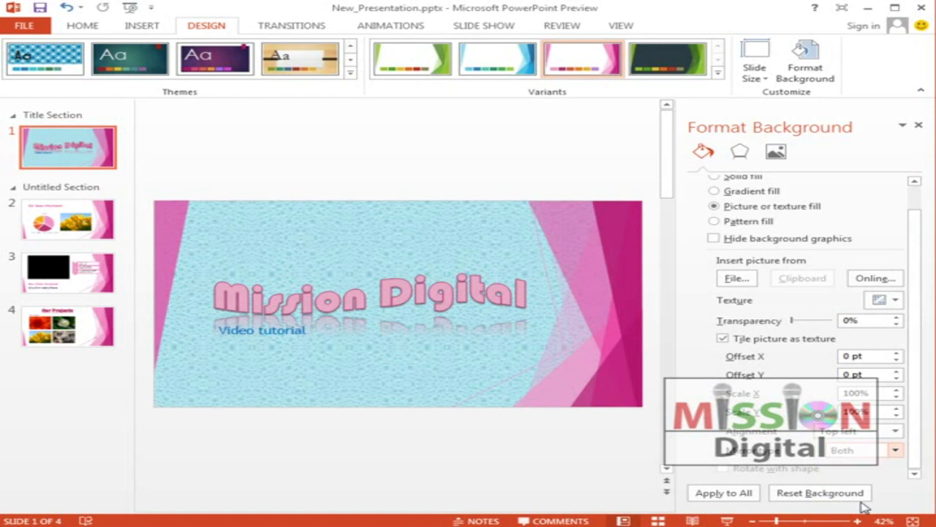
{"action": "left_click", "coordinate": [894, 452]}
{"action": "left_click", "coordinate": [889, 466]}
{"action": "left_click_drag", "start_coordinate": [920, 393], "coordinate": [910, 327]}
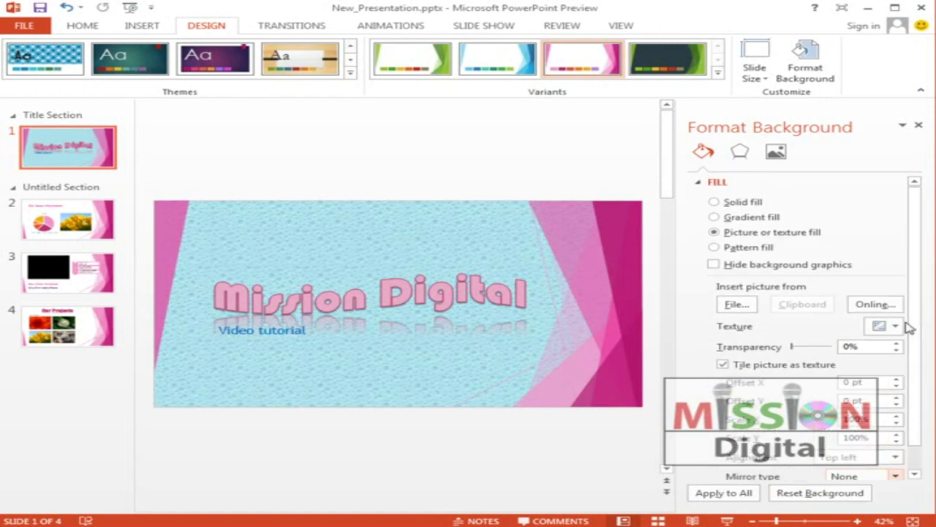
Step: Fill the title slide's background with the Chrysanthemum sample picture and raise its top offset
{"action": "left_click", "coordinate": [738, 304]}
{"action": "double_click", "coordinate": [10, 240]}
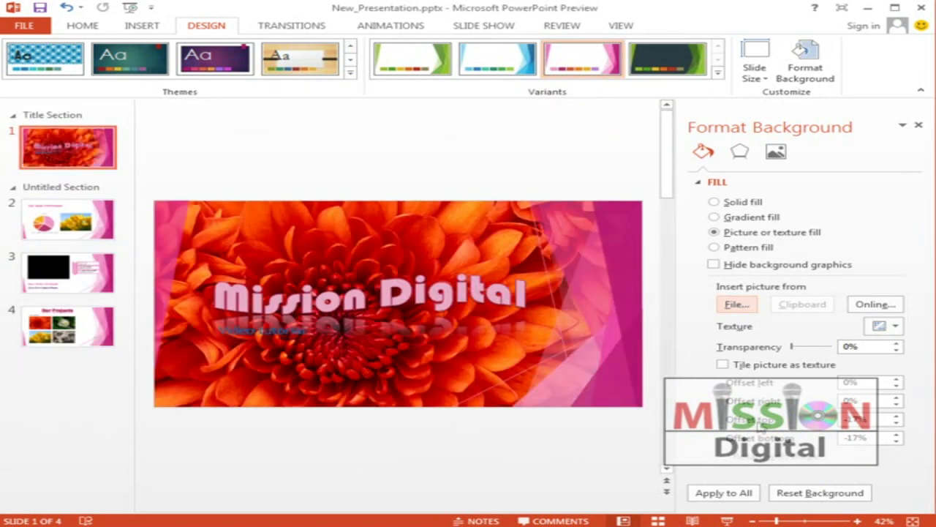
{"action": "left_click", "coordinate": [897, 416]}
{"action": "left_click", "coordinate": [898, 417]}
{"action": "left_click", "coordinate": [898, 417]}
{"action": "left_click", "coordinate": [898, 417]}
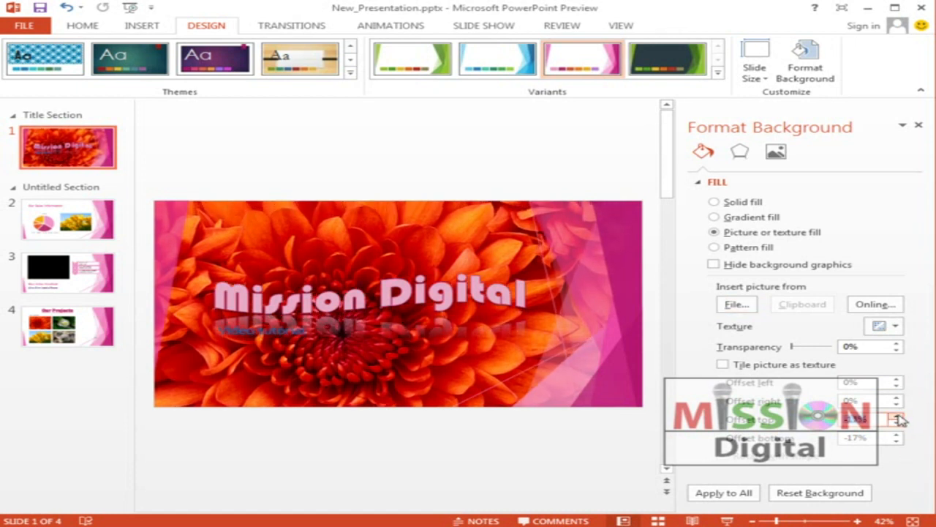
{"action": "left_click", "coordinate": [898, 417]}
{"action": "left_click", "coordinate": [897, 417]}
{"action": "left_click", "coordinate": [897, 417]}
Step: Set the background picture's bottom offset to 0%
{"action": "left_click", "coordinate": [897, 435]}
{"action": "left_click", "coordinate": [897, 436]}
{"action": "left_click", "coordinate": [897, 436]}
{"action": "left_click", "coordinate": [897, 435]}
{"action": "left_click", "coordinate": [896, 435]}
{"action": "left_click", "coordinate": [897, 436]}
{"action": "left_click", "coordinate": [897, 435]}
{"action": "left_click", "coordinate": [897, 436]}
{"action": "left_click", "coordinate": [897, 435]}
{"action": "left_click", "coordinate": [896, 435]}
{"action": "left_click", "coordinate": [896, 435]}
{"action": "left_click", "coordinate": [897, 435]}
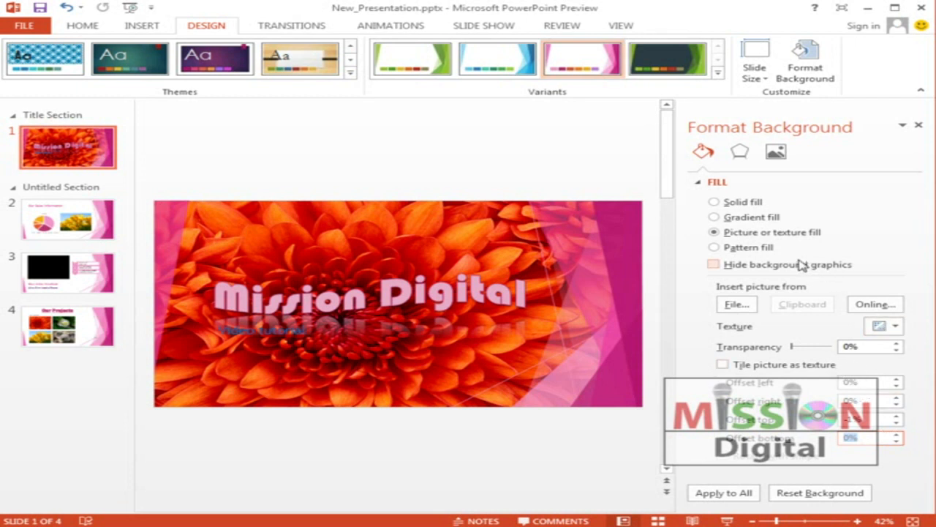
Step: Change the title slide's background to a pattern fill and try several dotted, striped and zigzag patterns, ending on a small checkered one
{"action": "left_click", "coordinate": [732, 249]}
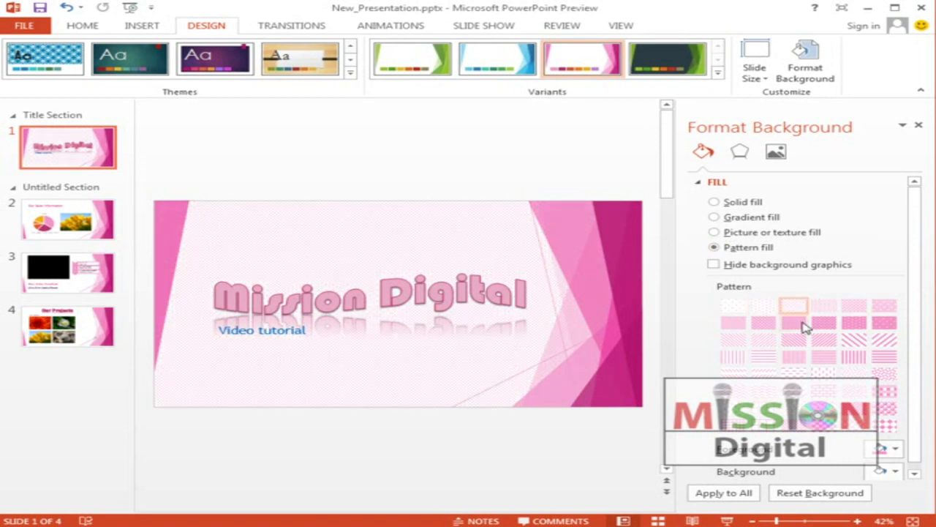
{"action": "left_click", "coordinate": [796, 322]}
{"action": "left_click", "coordinate": [827, 328]}
{"action": "left_click", "coordinate": [882, 327]}
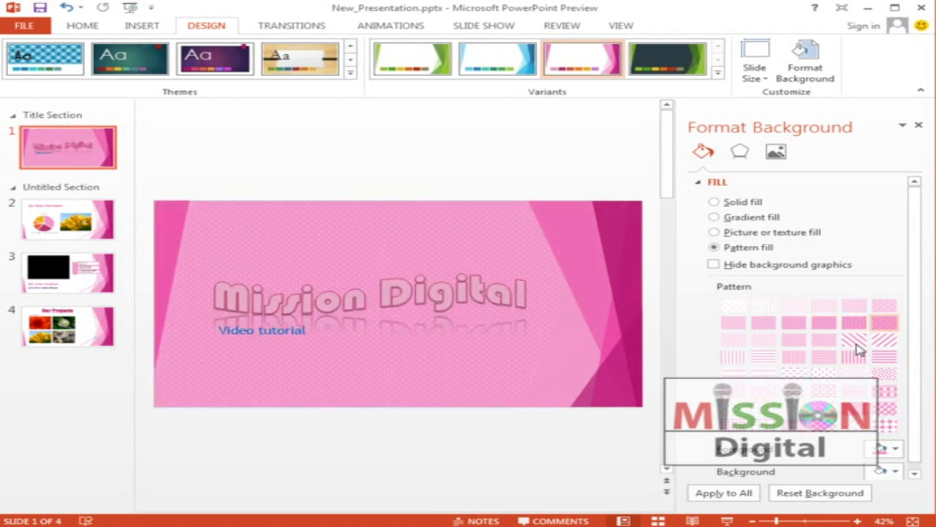
{"action": "left_click", "coordinate": [855, 342]}
{"action": "left_click", "coordinate": [856, 359]}
{"action": "left_click", "coordinate": [823, 360]}
{"action": "left_click", "coordinate": [768, 360]}
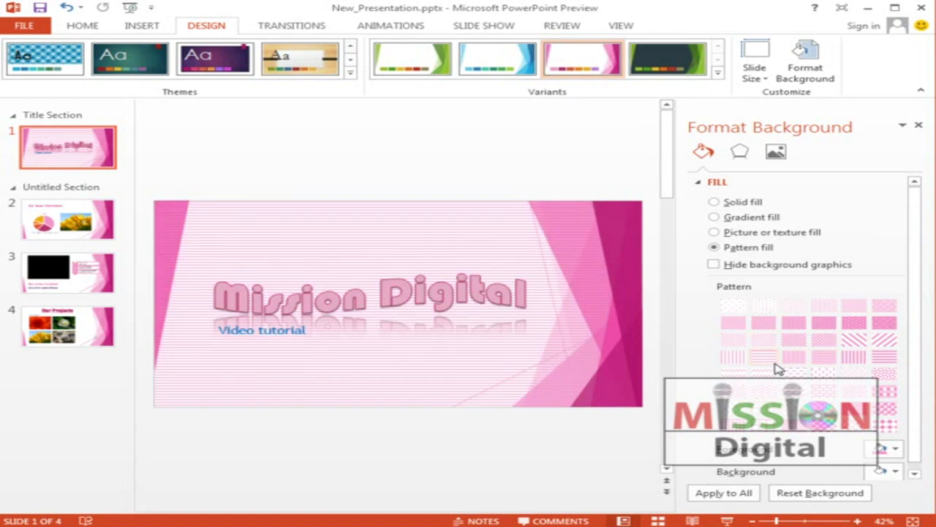
{"action": "left_click", "coordinate": [795, 360]}
{"action": "left_click", "coordinate": [735, 340]}
{"action": "left_click", "coordinate": [738, 360]}
{"action": "left_click", "coordinate": [736, 391]}
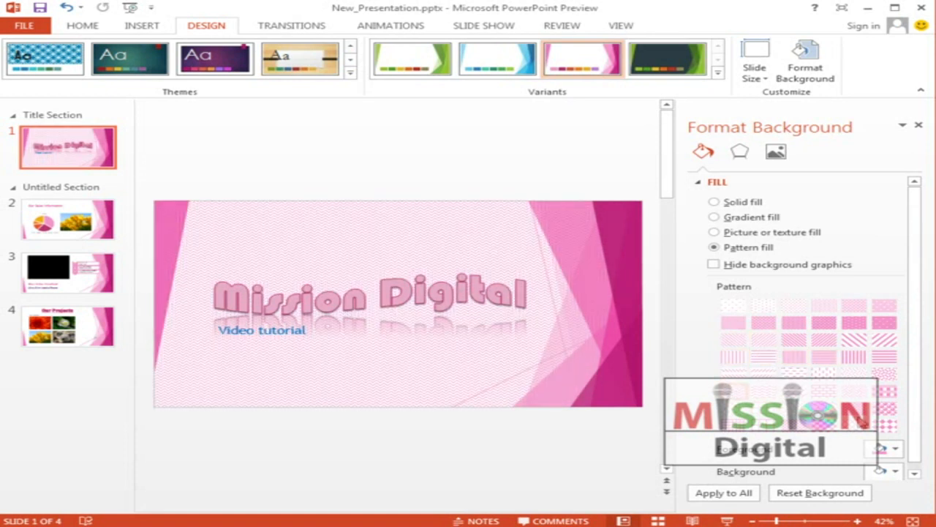
{"action": "left_click", "coordinate": [833, 430]}
Step: Set the background pattern's foreground color to dark purple
{"action": "left_click_drag", "start_coordinate": [915, 382], "coordinate": [917, 411]}
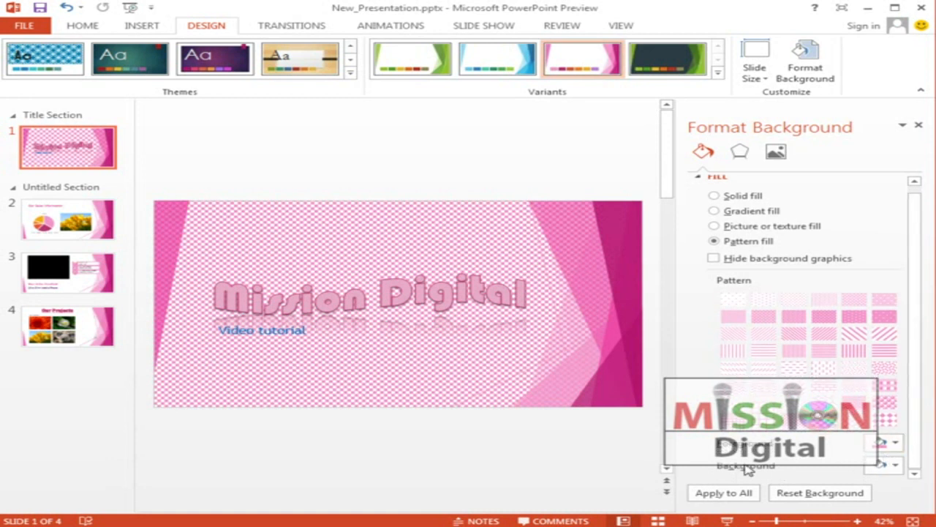
{"action": "left_click", "coordinate": [892, 444]}
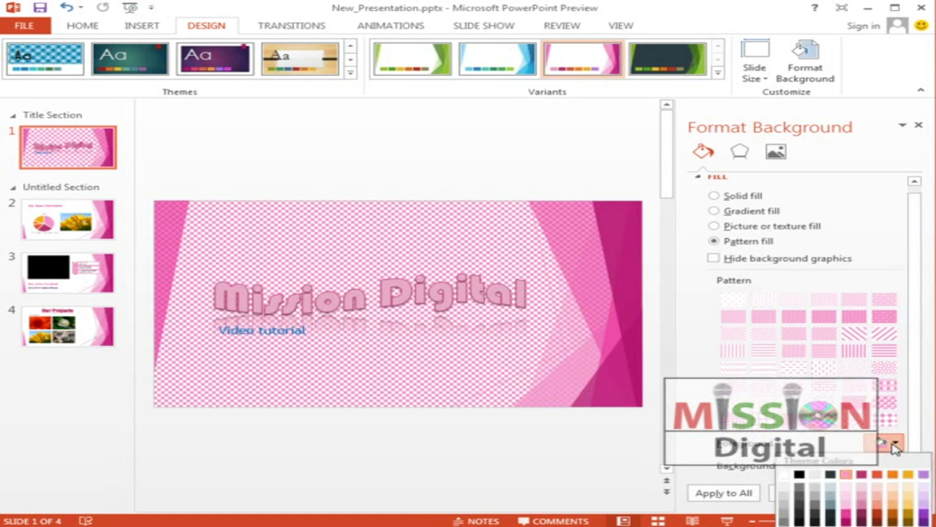
{"action": "left_click", "coordinate": [924, 516]}
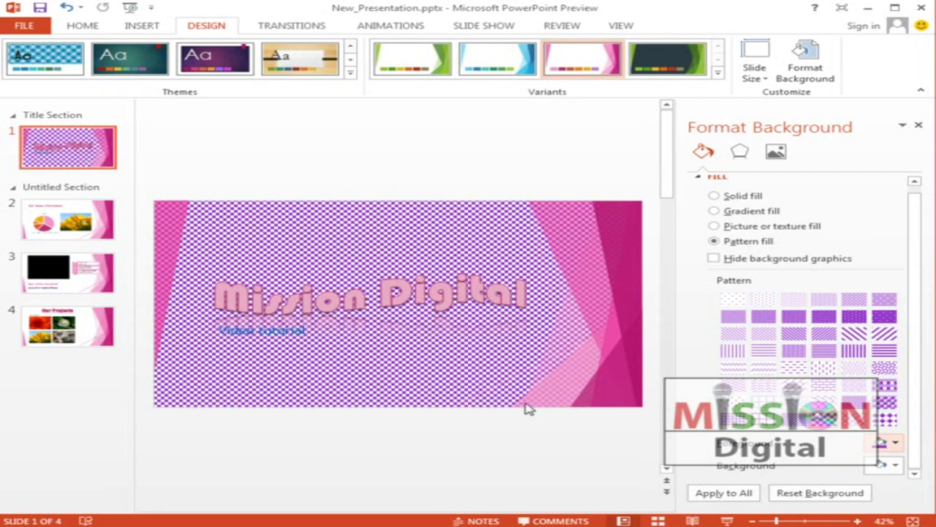
Step: Try orange as the pattern's background color and change it back to white
{"action": "left_click", "coordinate": [896, 466]}
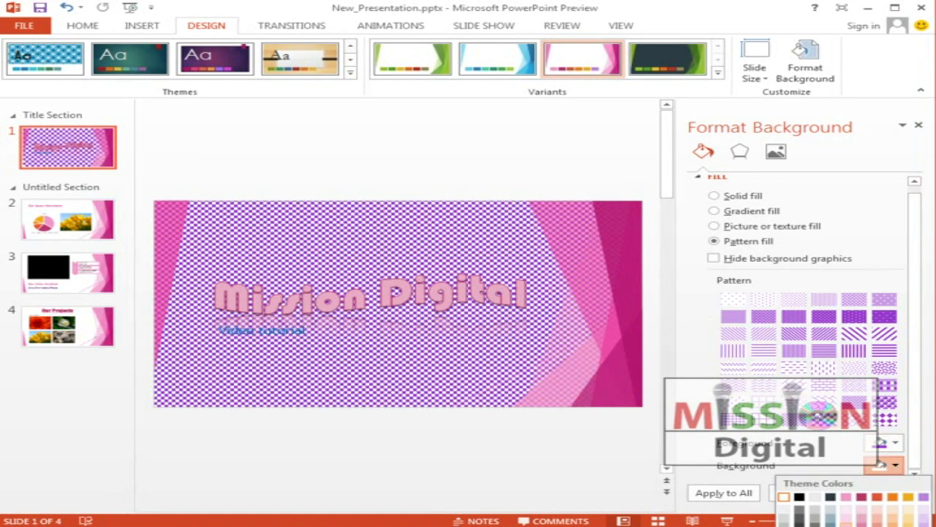
{"action": "left_click", "coordinate": [892, 500]}
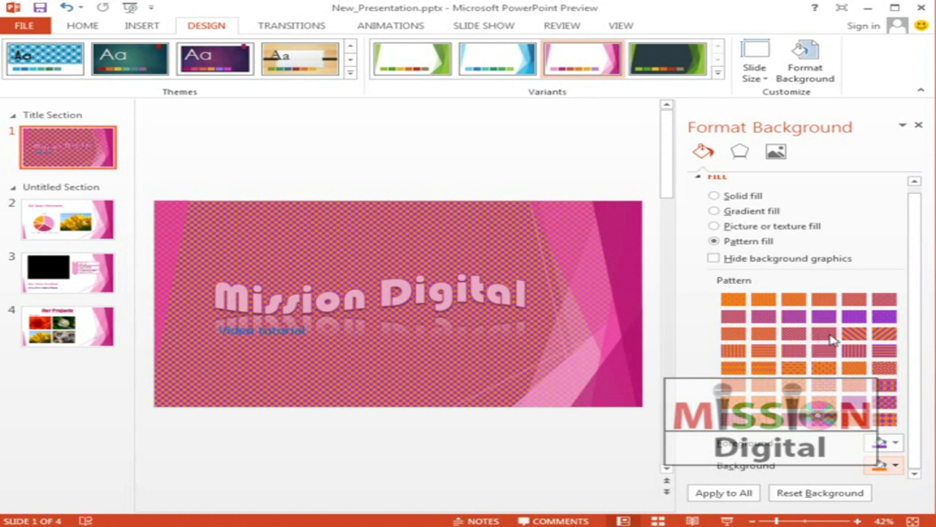
{"action": "left_click", "coordinate": [898, 470]}
{"action": "left_click", "coordinate": [793, 501]}
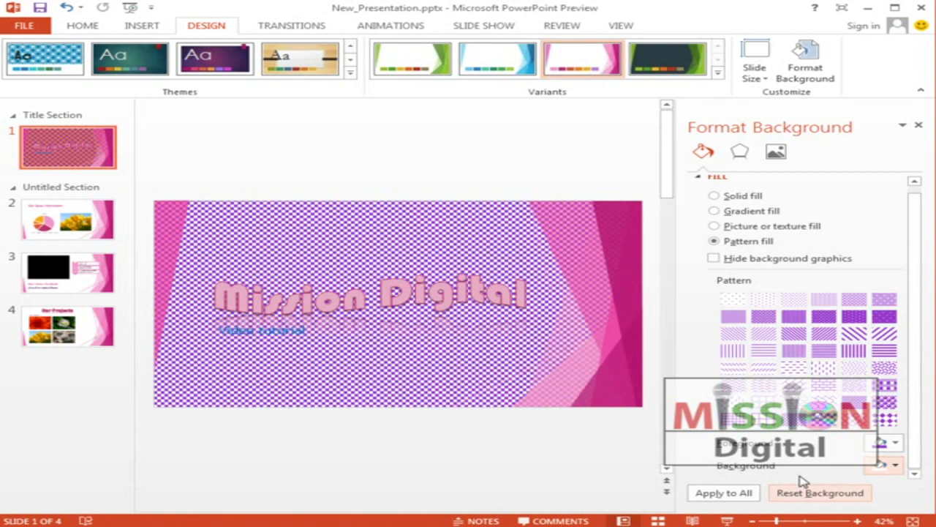
Step: Choose the sparsest dotted pattern, the first one offered, and set its foreground color to a pink theme shade
{"action": "left_click", "coordinate": [732, 300]}
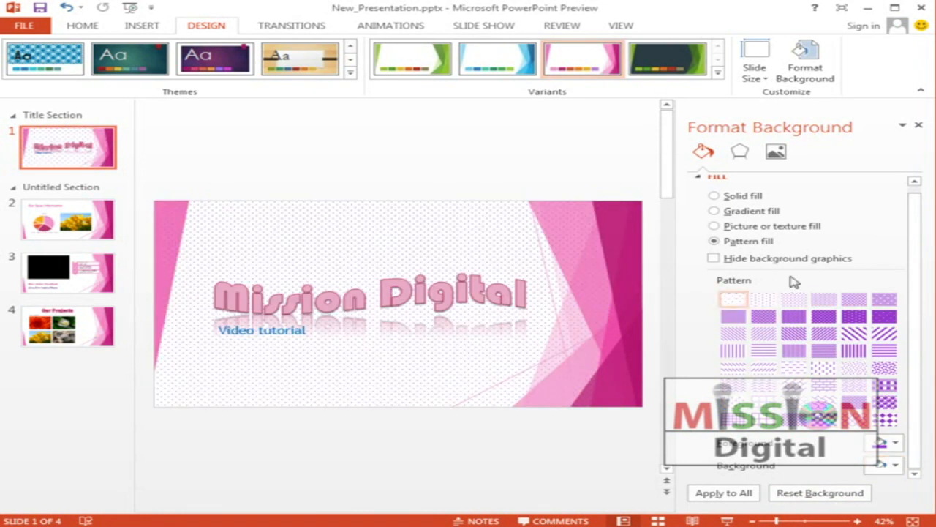
{"action": "scroll", "coordinate": [914, 300], "scroll_direction": "up", "scroll_amount": 1}
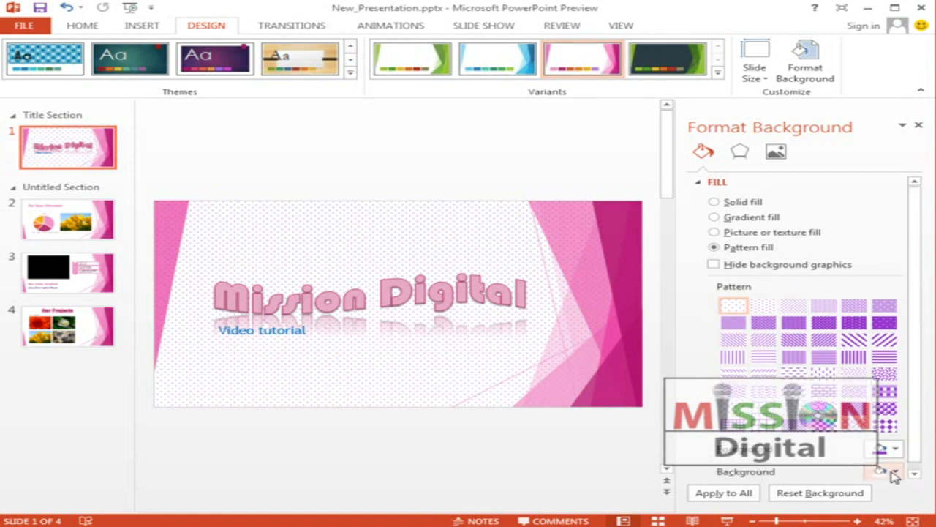
{"action": "left_click", "coordinate": [894, 449]}
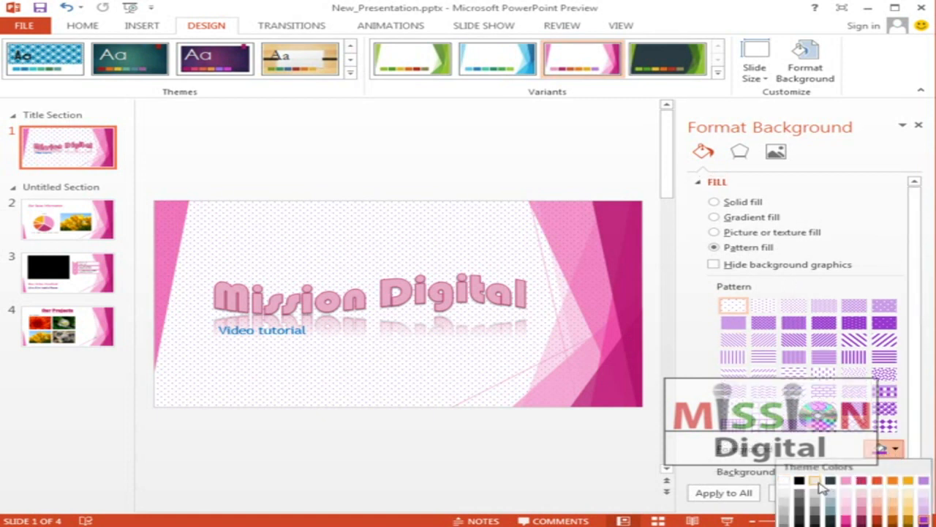
{"action": "left_click", "coordinate": [847, 490]}
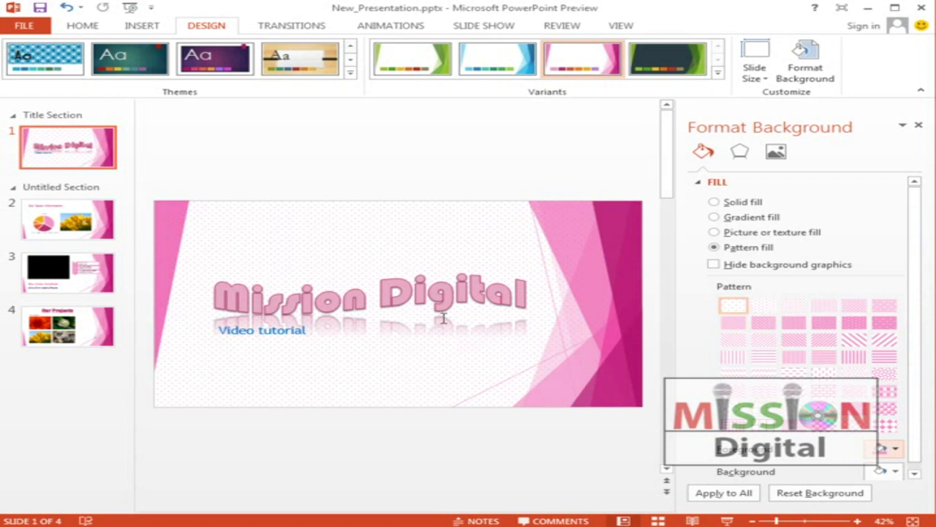
Step: Try a gradient fill and the Chrysanthemum picture as the slide background, adjusting the picture's transparency and returning it to 0%
{"action": "left_click", "coordinate": [714, 233]}
{"action": "left_click", "coordinate": [715, 217]}
{"action": "left_click", "coordinate": [722, 233]}
{"action": "left_click", "coordinate": [736, 303]}
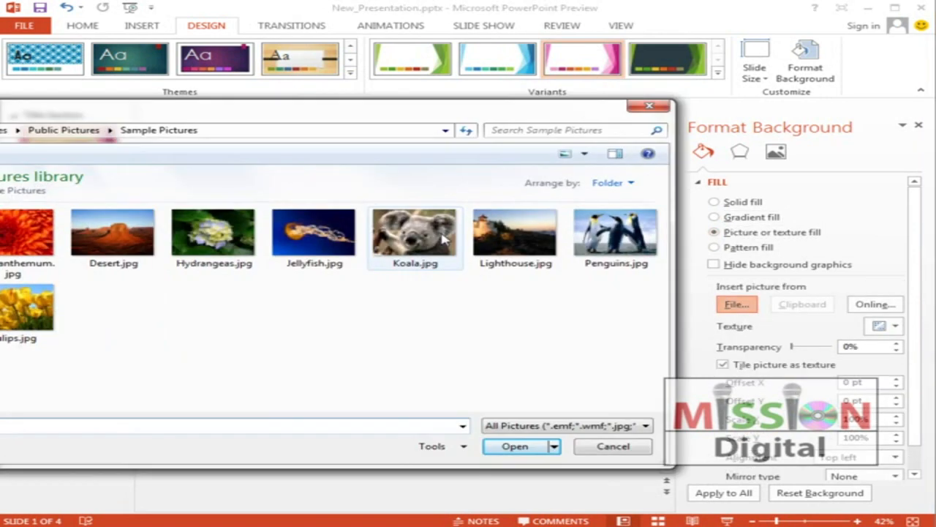
{"action": "double_click", "coordinate": [11, 245]}
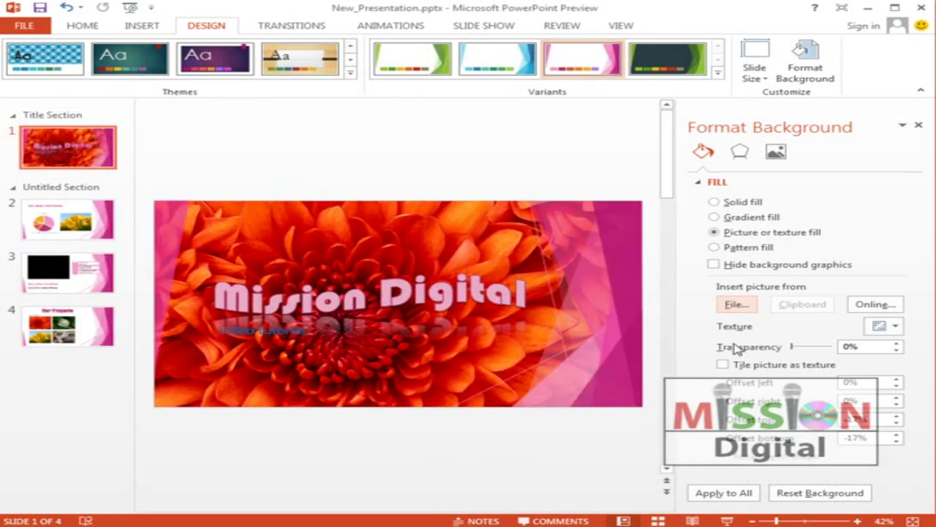
{"action": "mouse_move", "coordinate": [802, 347]}
{"action": "left_mouse_down"}
{"action": "mouse_move", "coordinate": [827, 348]}
{"action": "mouse_move", "coordinate": [790, 352]}
{"action": "left_mouse_up"}
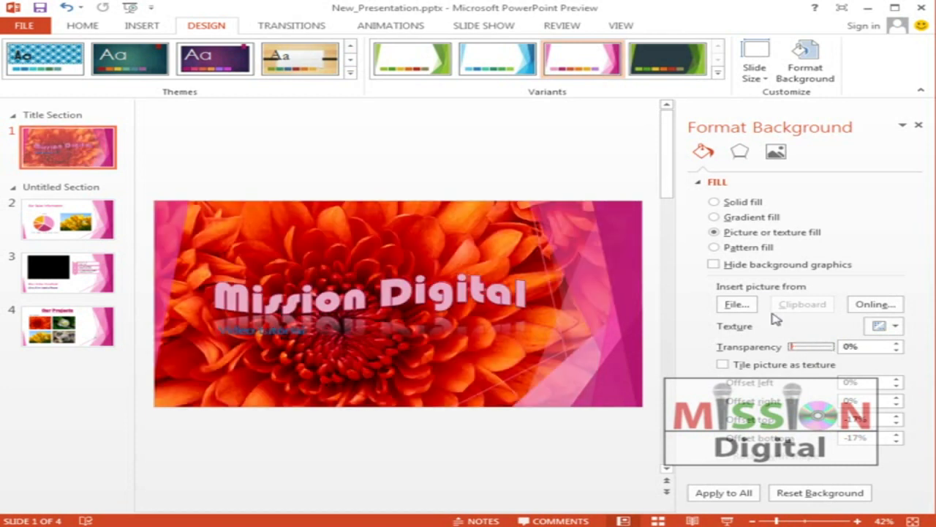
Step: Return the title slide's background to the pink dotted pattern fill and apply it to all slides
{"action": "left_click", "coordinate": [729, 248]}
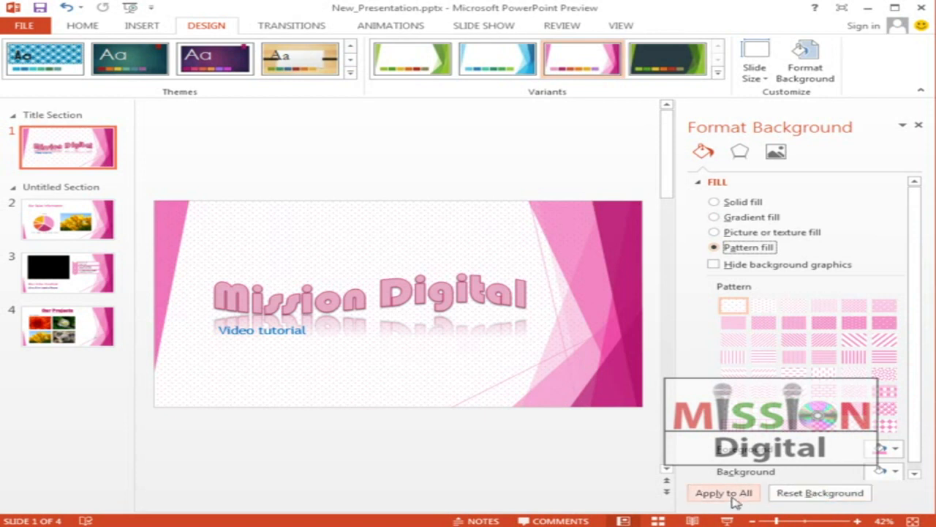
{"action": "left_click_drag", "start_coordinate": [919, 434], "coordinate": [921, 453]}
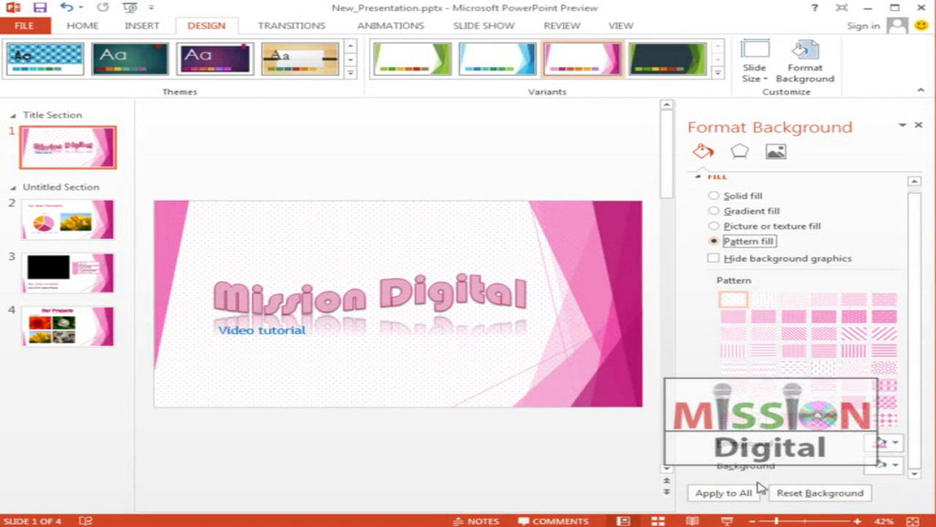
{"action": "left_click", "coordinate": [719, 498]}
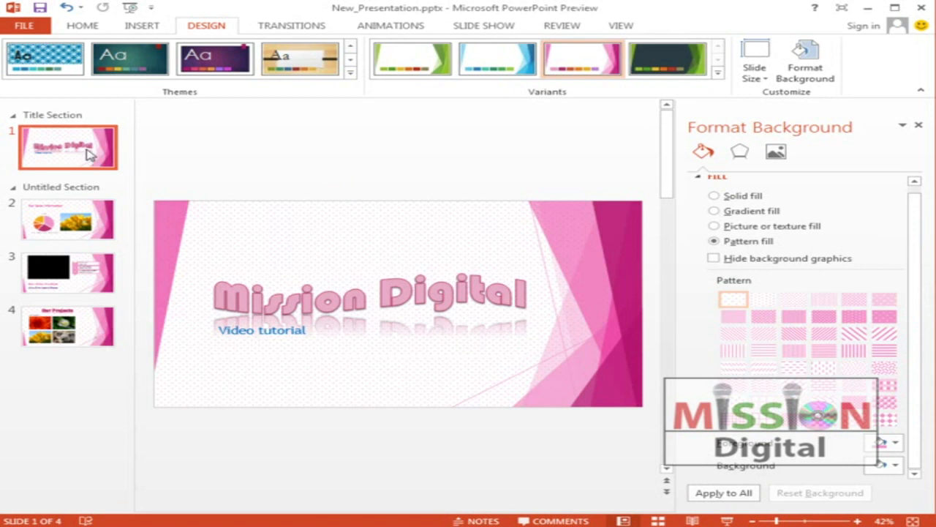
Step: Give only the title slide a dense pink pattern background, close the background settings and compare it with the other slides
{"action": "left_click", "coordinate": [794, 321]}
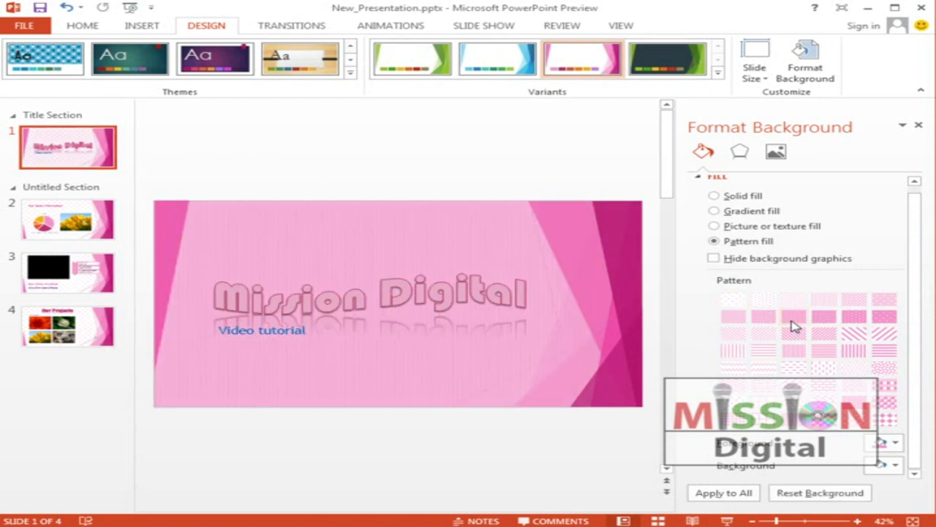
{"action": "left_click", "coordinate": [115, 209]}
{"action": "left_click", "coordinate": [78, 152]}
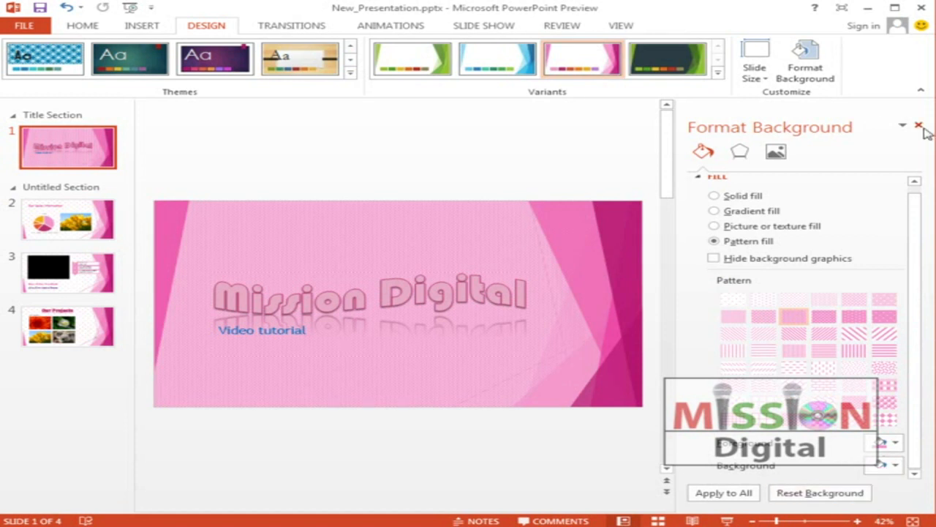
{"action": "left_click", "coordinate": [920, 127]}
{"action": "left_click", "coordinate": [90, 272]}
{"action": "left_click", "coordinate": [109, 166]}
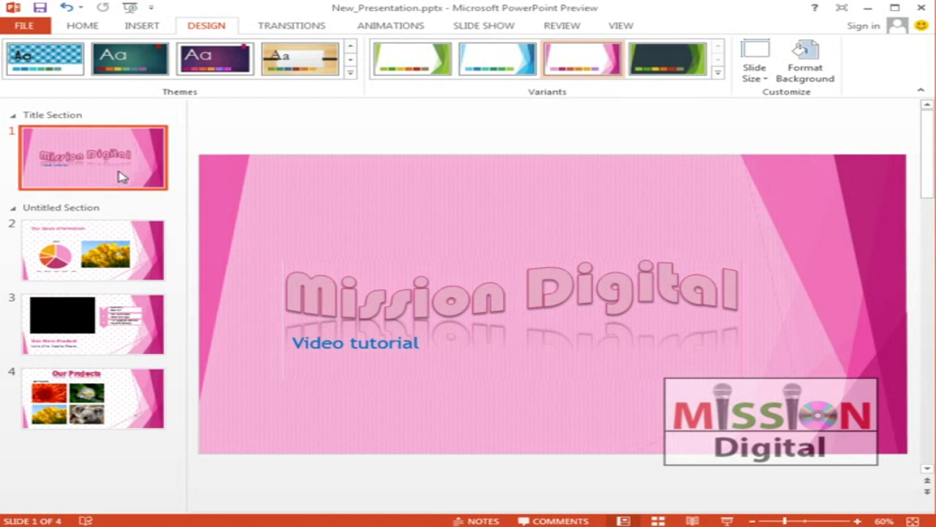
Step: Reopen the title slide's background settings, reset its background and close the settings
{"action": "right_click", "coordinate": [120, 172]}
{"action": "left_click", "coordinate": [222, 384]}
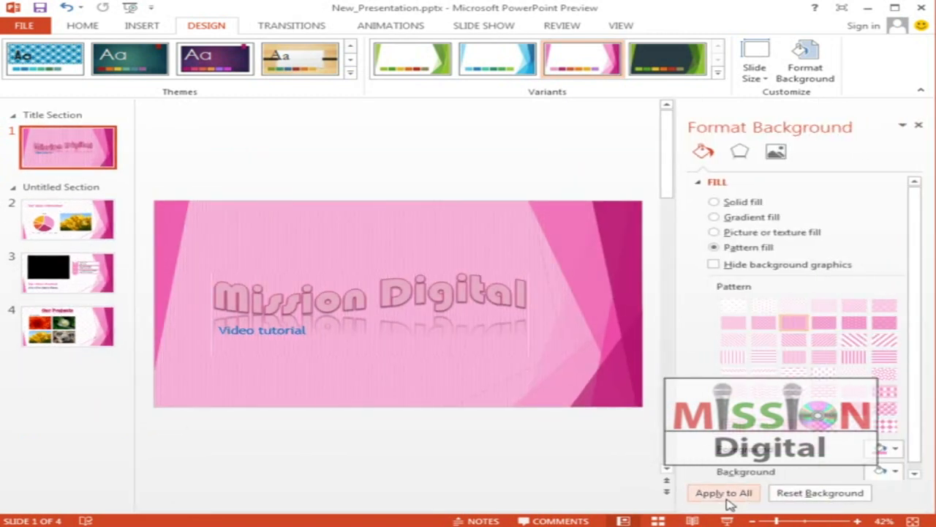
{"action": "left_click", "coordinate": [828, 501]}
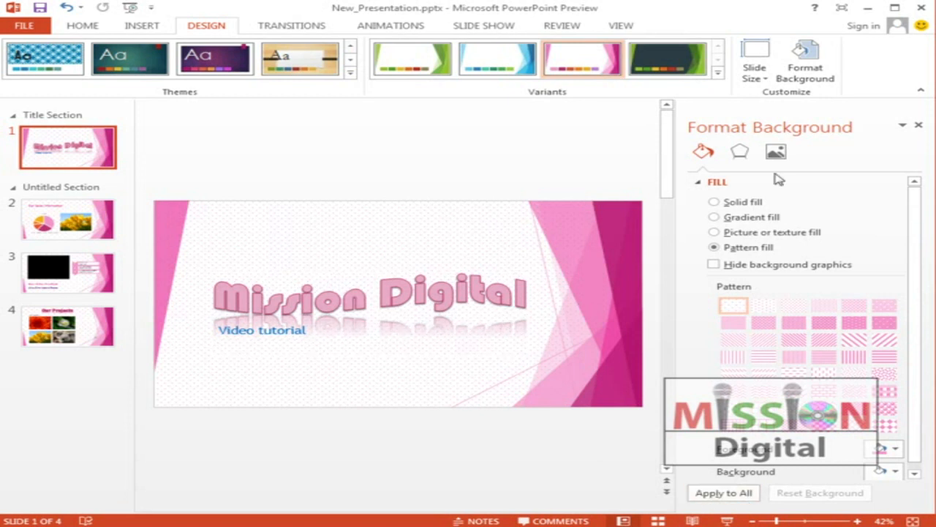
{"action": "left_click", "coordinate": [919, 126]}
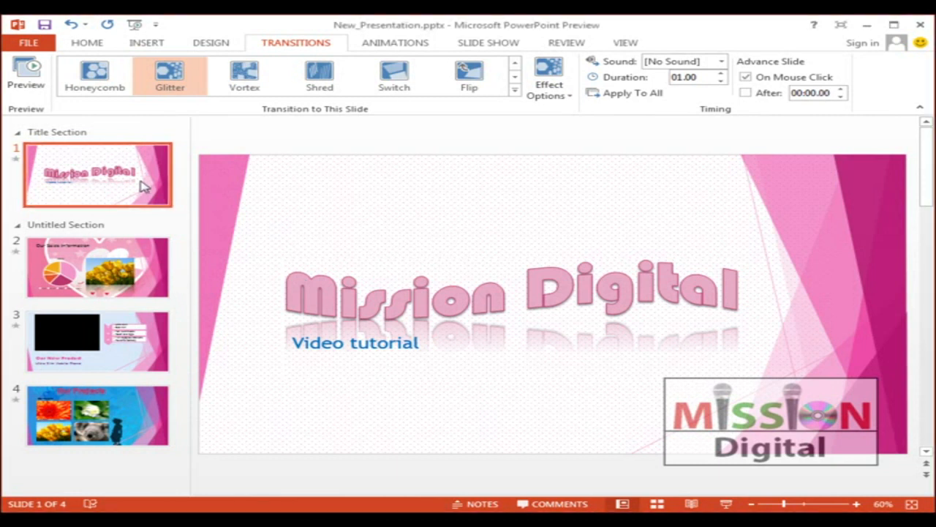
Step: View the Our Sales Information slide and its transition settings, and return to the title slide
{"action": "left_click", "coordinate": [153, 284]}
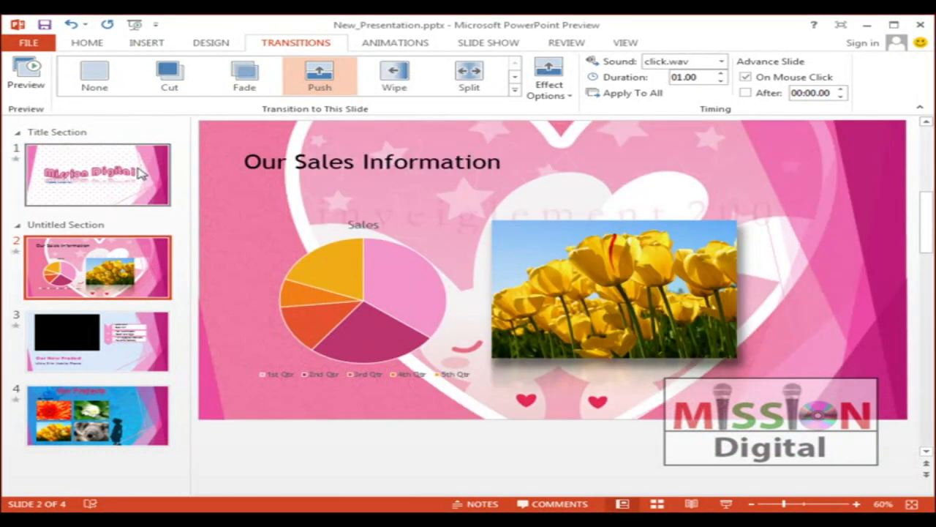
{"action": "left_click", "coordinate": [139, 170]}
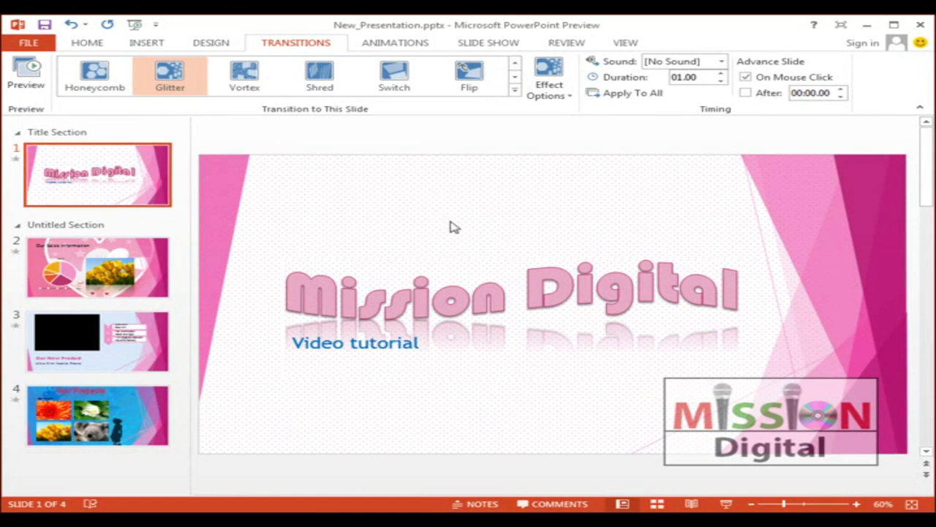
Step: Review the transition settings of slides 2, 3 and 4, and return to the title slide
{"action": "left_click", "coordinate": [152, 280]}
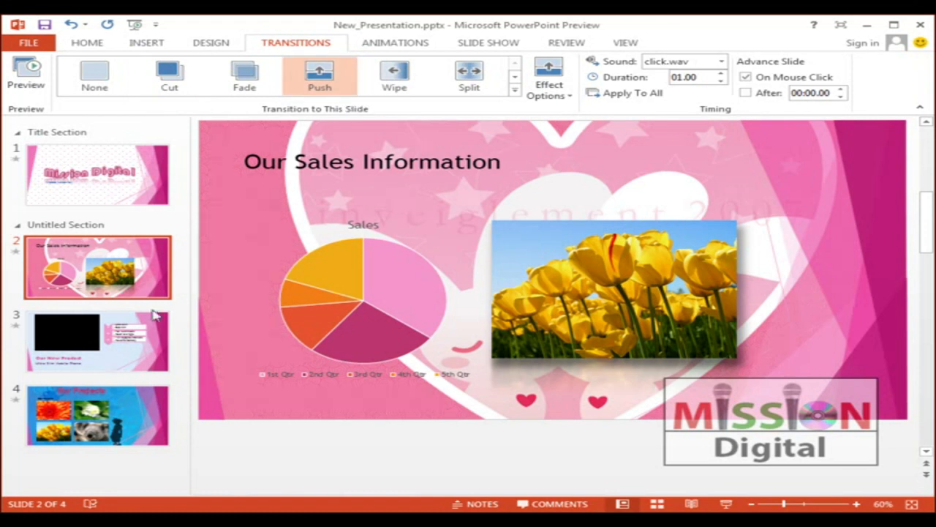
{"action": "left_click", "coordinate": [146, 335]}
{"action": "left_click", "coordinate": [135, 416]}
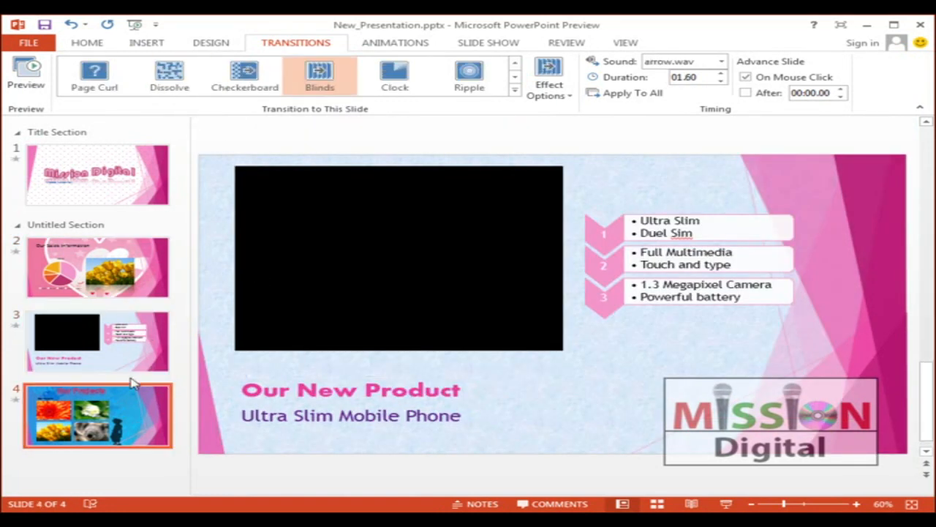
{"action": "left_click", "coordinate": [151, 177]}
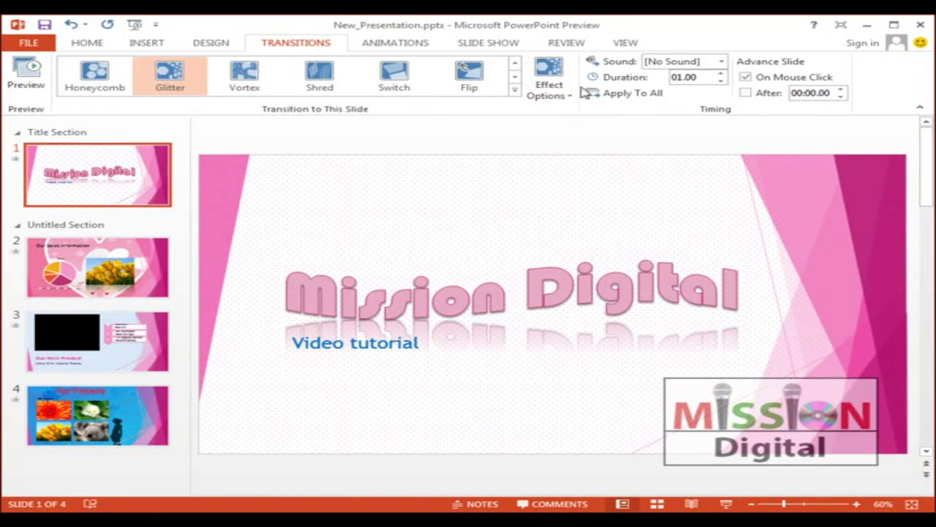
Step: Set the effect option of the title slide's Glitter transition to Diamonds from Top
{"action": "mouse_move", "coordinate": [589, 67]}
{"action": "left_mouse_down"}
{"action": "mouse_move", "coordinate": [501, 114]}
{"action": "mouse_move", "coordinate": [575, 76]}
{"action": "left_mouse_up"}
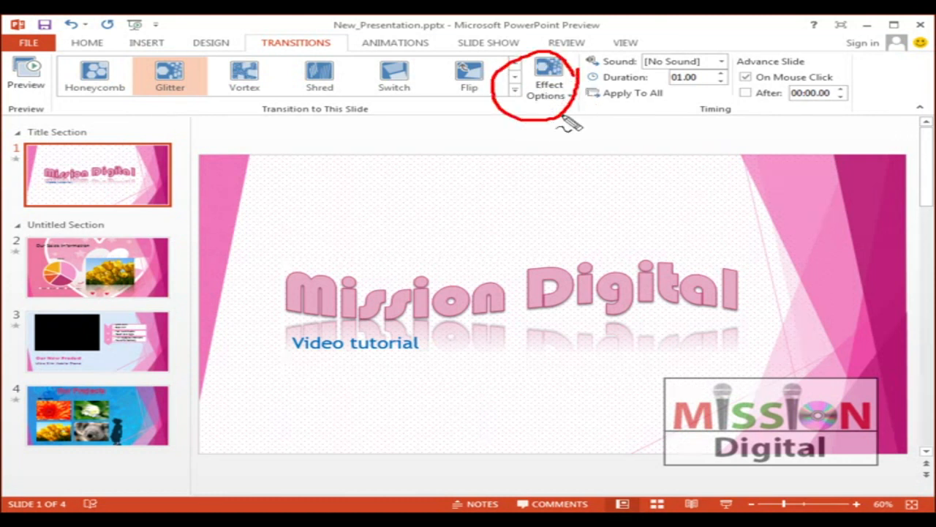
{"action": "key", "text": "Escape"}
{"action": "left_click", "coordinate": [564, 94]}
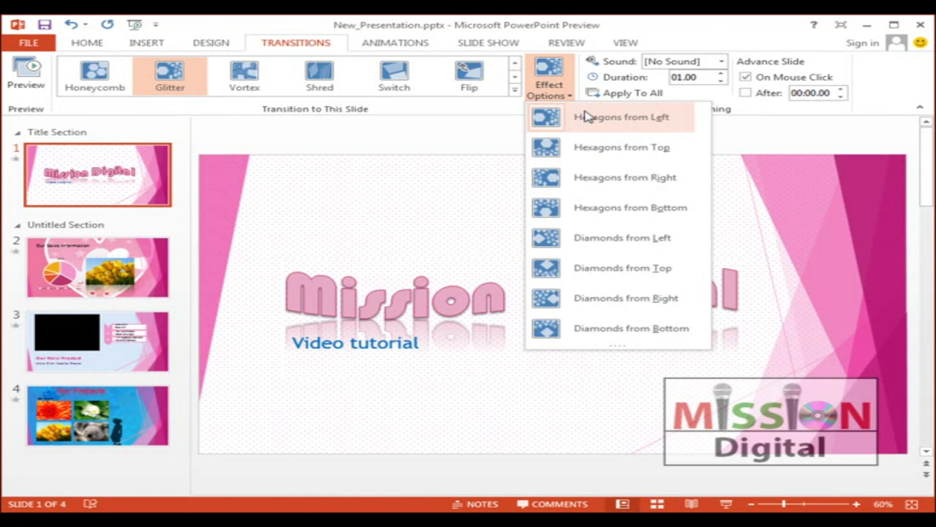
{"action": "left_click", "coordinate": [622, 269]}
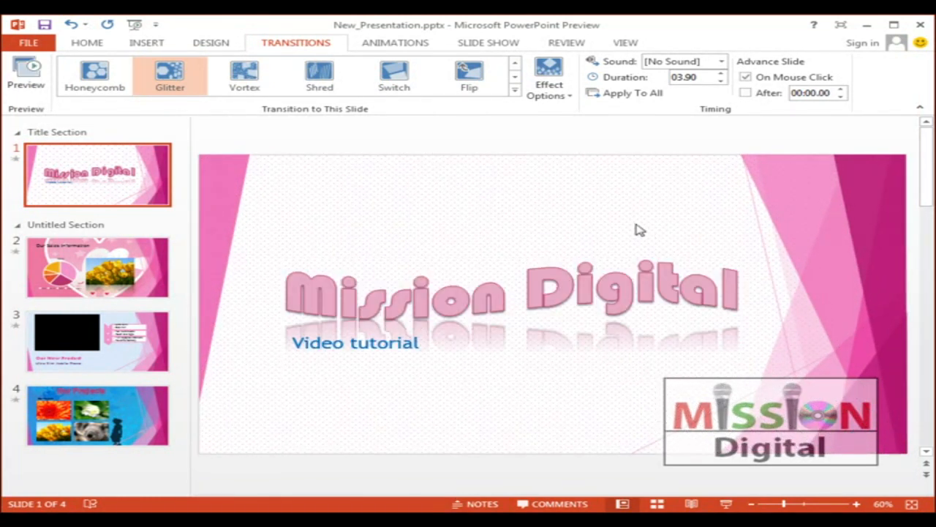
Step: View the effect options of the Our Sales Information slide's Push transition and the Our New Product slide's Cube transition
{"action": "left_click", "coordinate": [164, 272]}
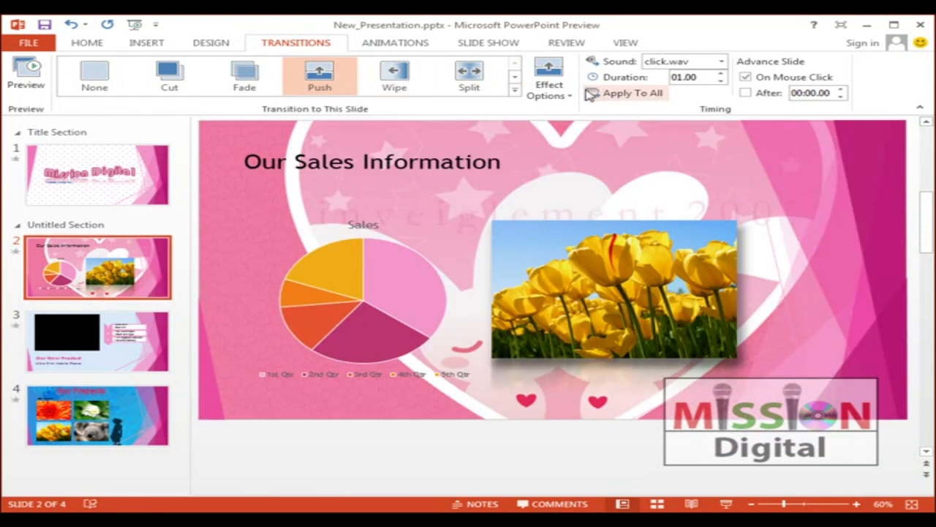
{"action": "left_click", "coordinate": [562, 93]}
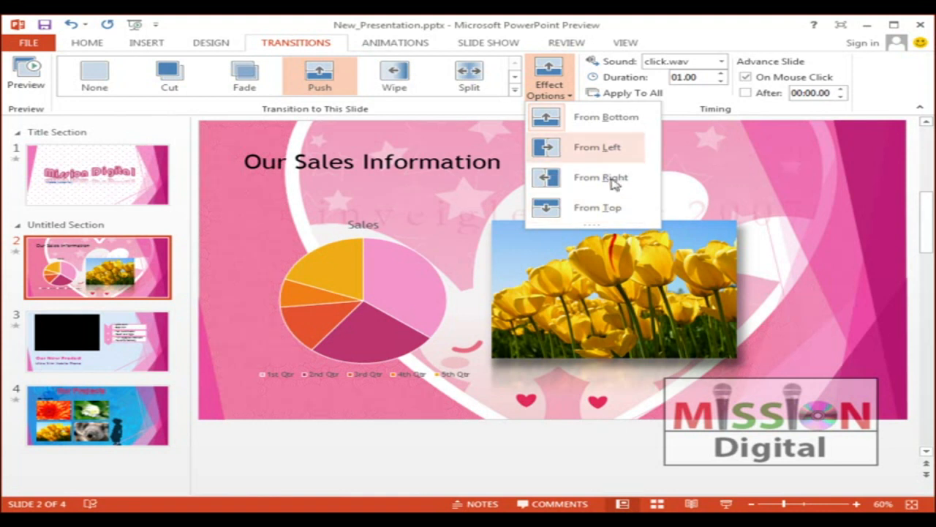
{"action": "left_click", "coordinate": [127, 327]}
{"action": "left_click", "coordinate": [139, 322]}
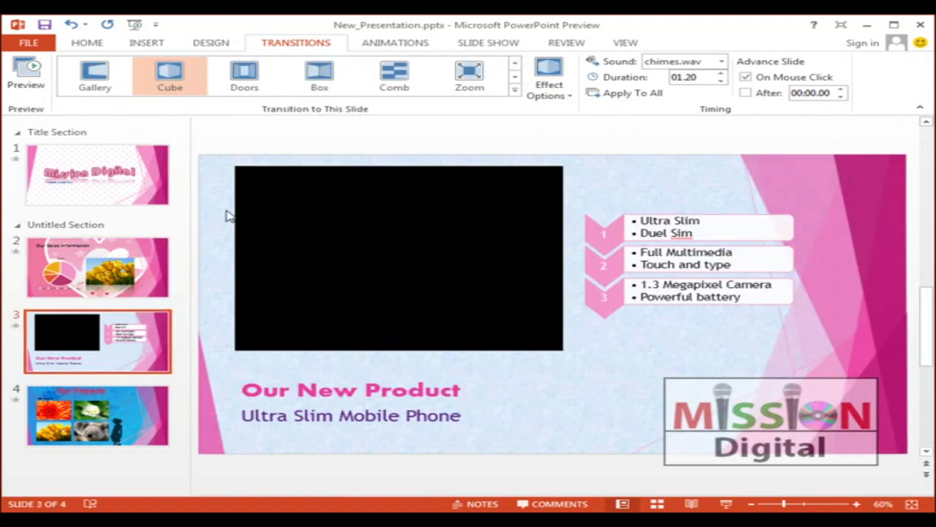
{"action": "left_click", "coordinate": [562, 93]}
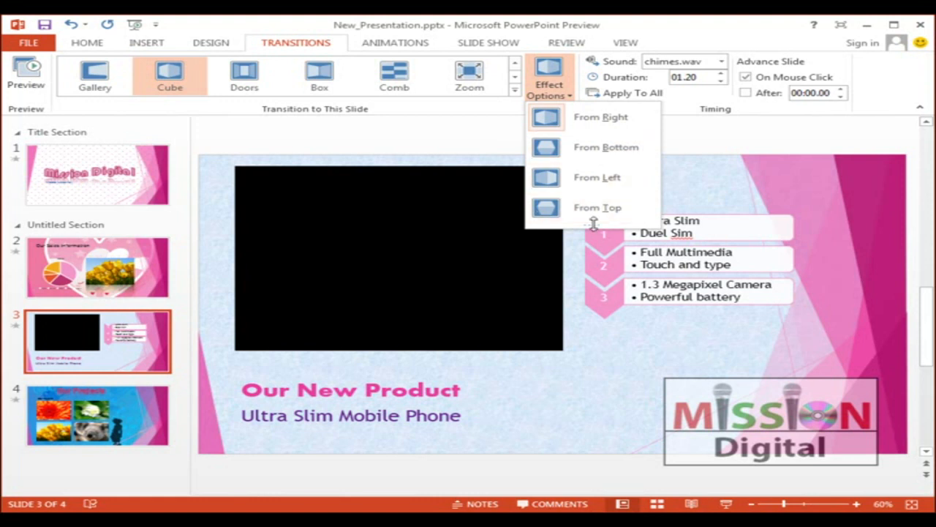
Step: Set the effect option of the Our Projects slide's Blinds transition to Horizontal
{"action": "left_click", "coordinate": [105, 388]}
{"action": "left_click", "coordinate": [104, 388]}
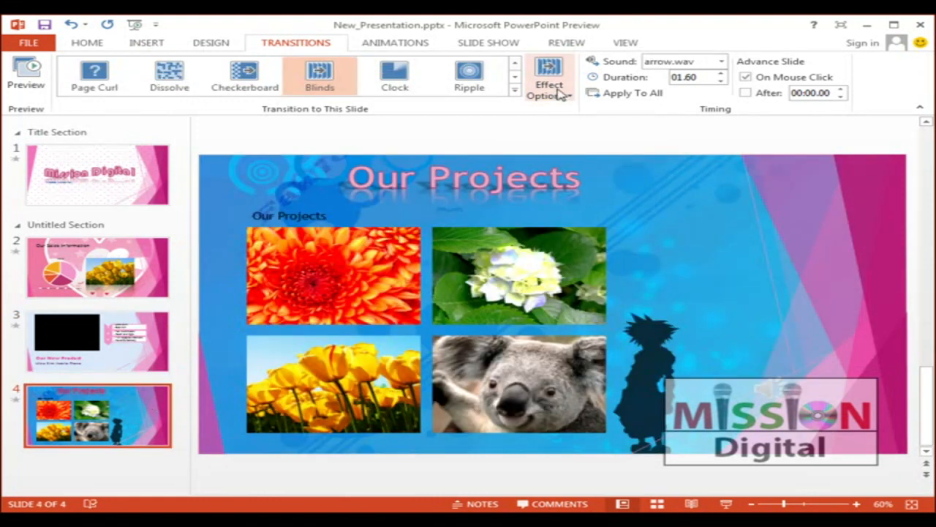
{"action": "left_click", "coordinate": [550, 82]}
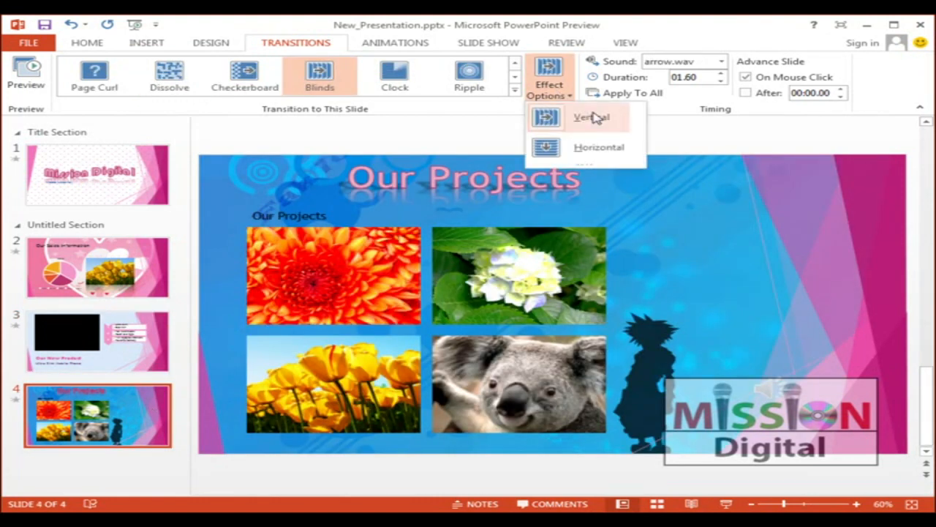
{"action": "left_click", "coordinate": [597, 149]}
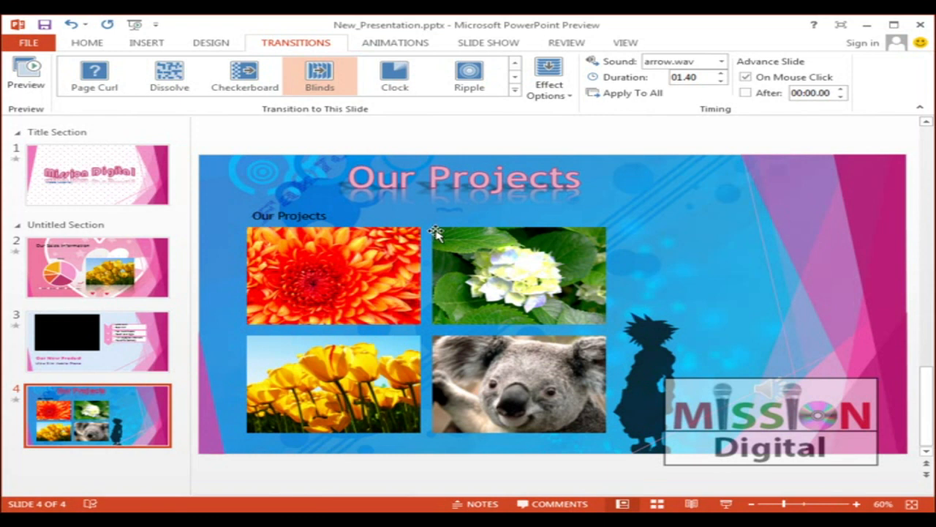
Step: Return to the title slide and start the slide show from it to watch the transition
{"action": "left_click", "coordinate": [96, 188]}
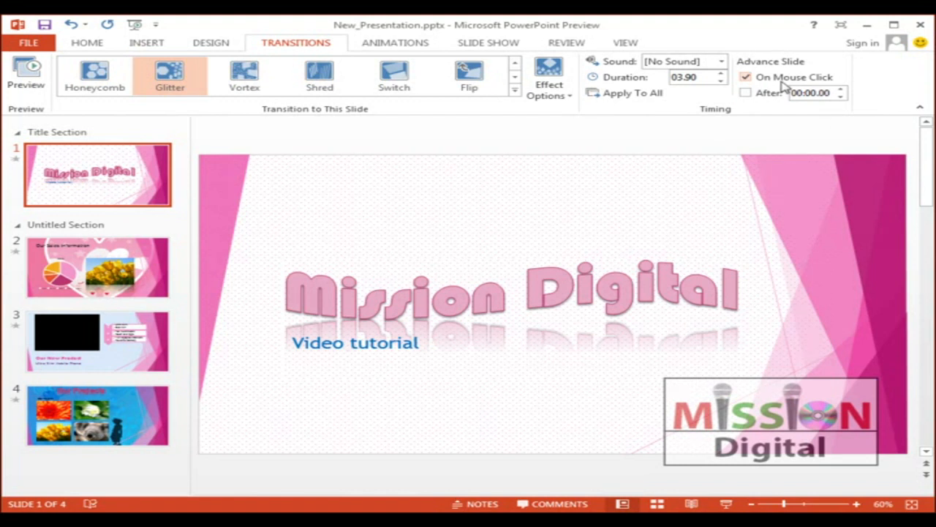
{"action": "left_click", "coordinate": [726, 503]}
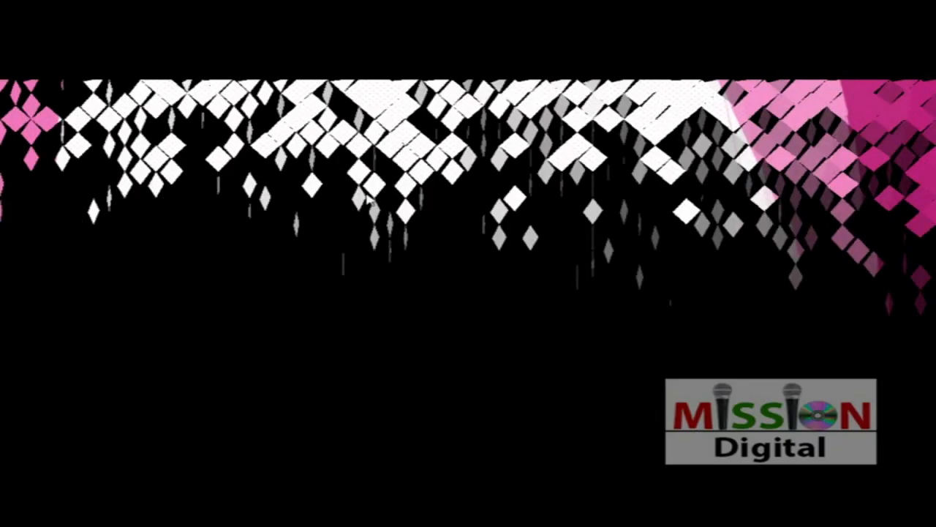
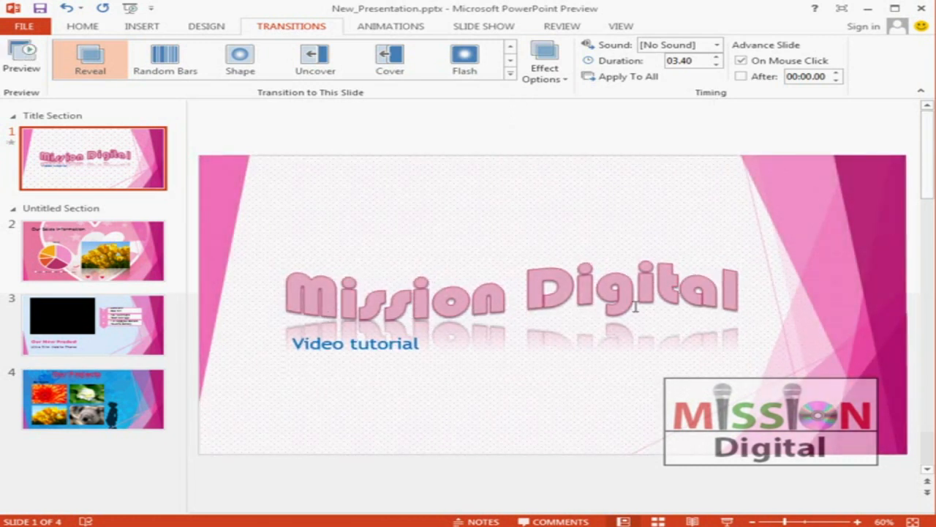
Step: Try the Random Bars and Shape transitions on the title slide and look through the Shape effect options
{"action": "left_click", "coordinate": [510, 73]}
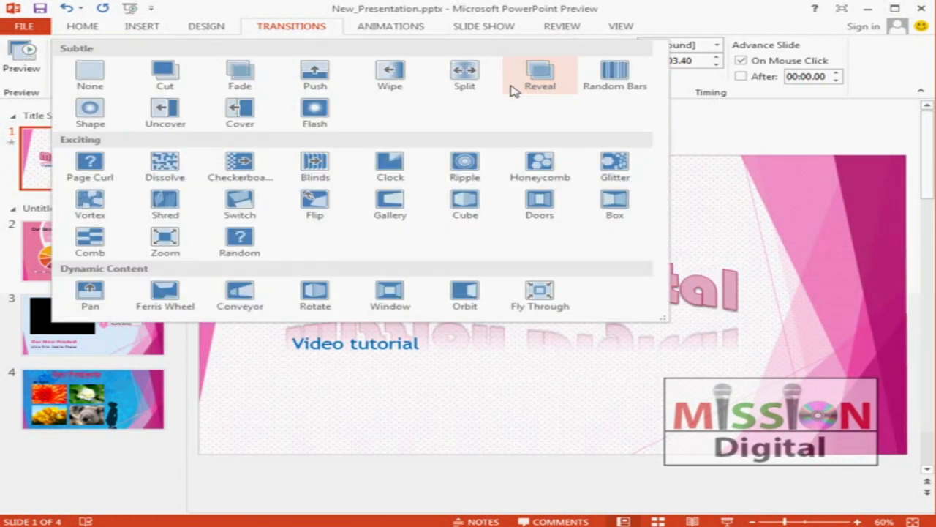
{"action": "left_click", "coordinate": [627, 81]}
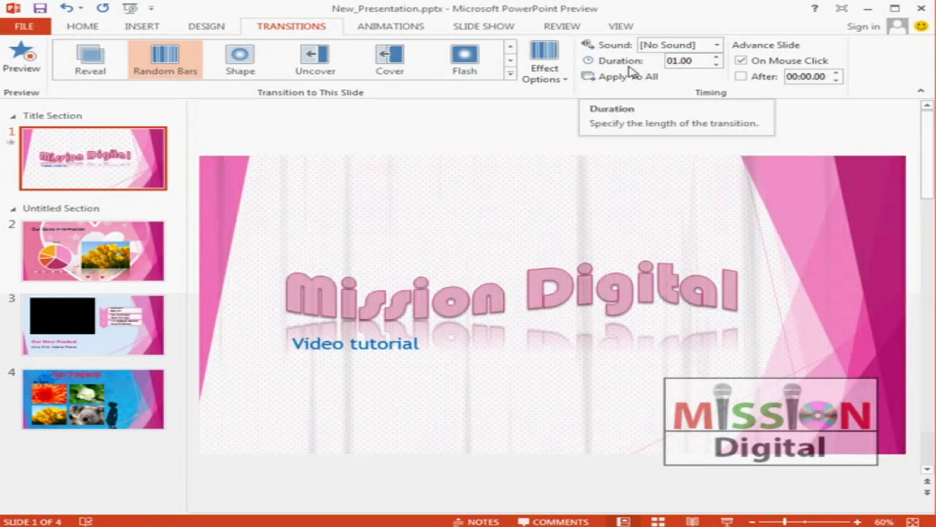
{"action": "left_click", "coordinate": [510, 73]}
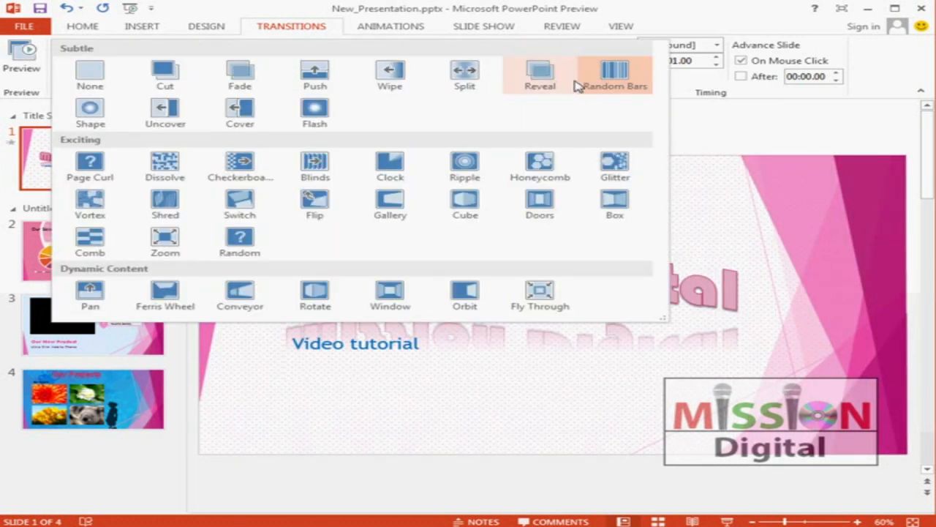
{"action": "left_click", "coordinate": [90, 117]}
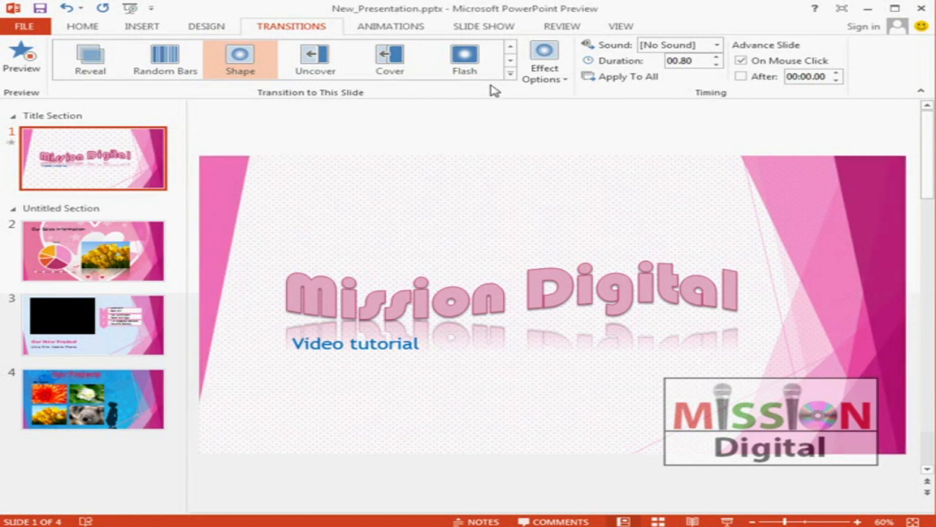
{"action": "left_click", "coordinate": [559, 79]}
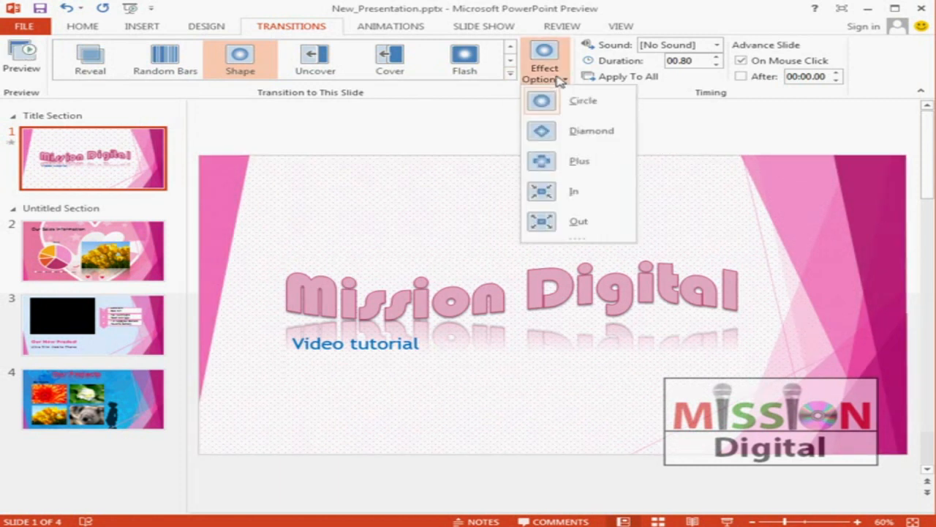
{"action": "left_click", "coordinate": [503, 103]}
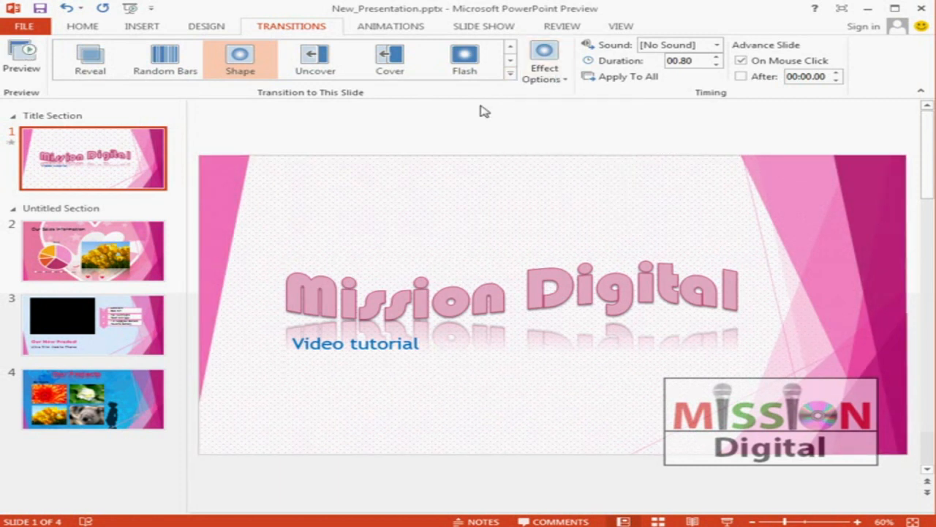
Step: Apply the Reveal transition to the title slide again and look through its effect options
{"action": "left_click", "coordinate": [511, 74]}
{"action": "left_click", "coordinate": [513, 75]}
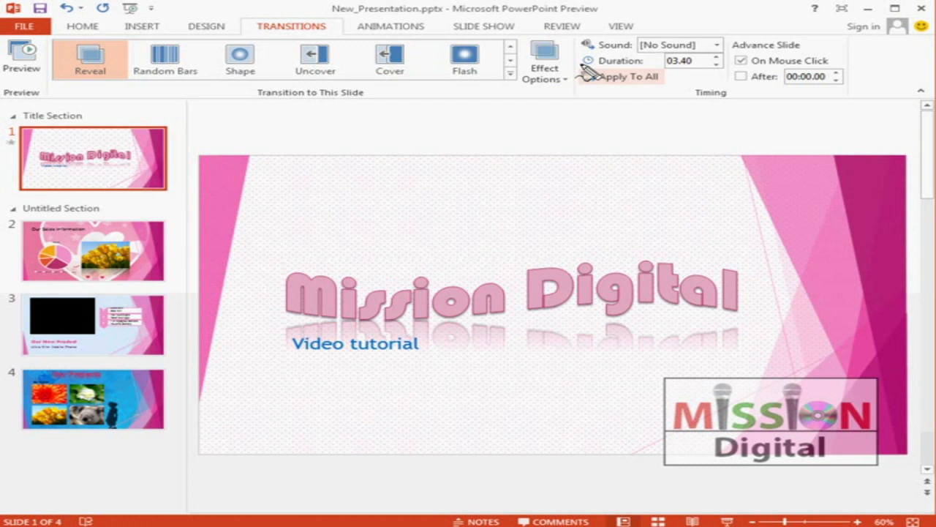
{"action": "mouse_move", "coordinate": [582, 62]}
{"action": "left_mouse_down"}
{"action": "mouse_move", "coordinate": [514, 73]}
{"action": "mouse_move", "coordinate": [571, 42]}
{"action": "mouse_move", "coordinate": [582, 77]}
{"action": "mouse_move", "coordinate": [560, 147]}
{"action": "left_mouse_up"}
{"action": "mouse_move", "coordinate": [545, 99]}
{"action": "left_mouse_down"}
{"action": "mouse_move", "coordinate": [532, 124]}
{"action": "mouse_move", "coordinate": [597, 128]}
{"action": "left_mouse_up"}
{"action": "key", "text": "Escape"}
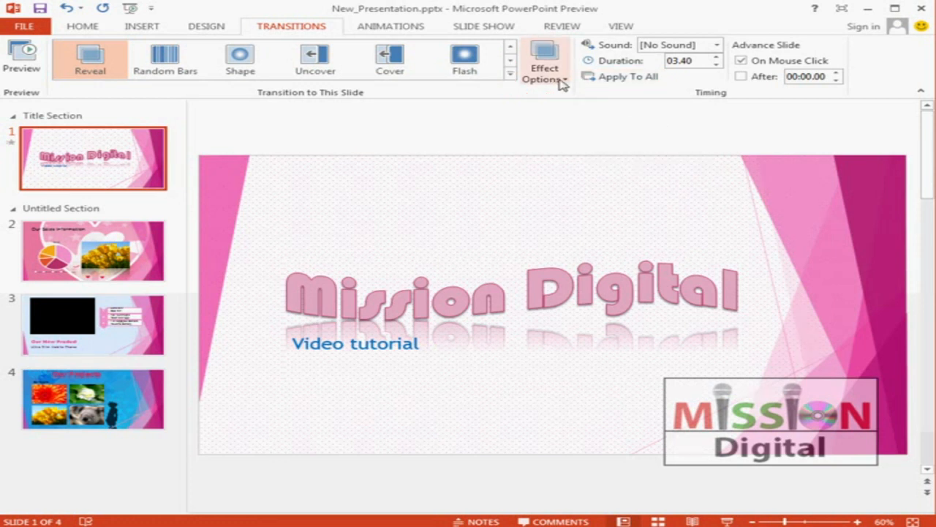
{"action": "left_click", "coordinate": [561, 82]}
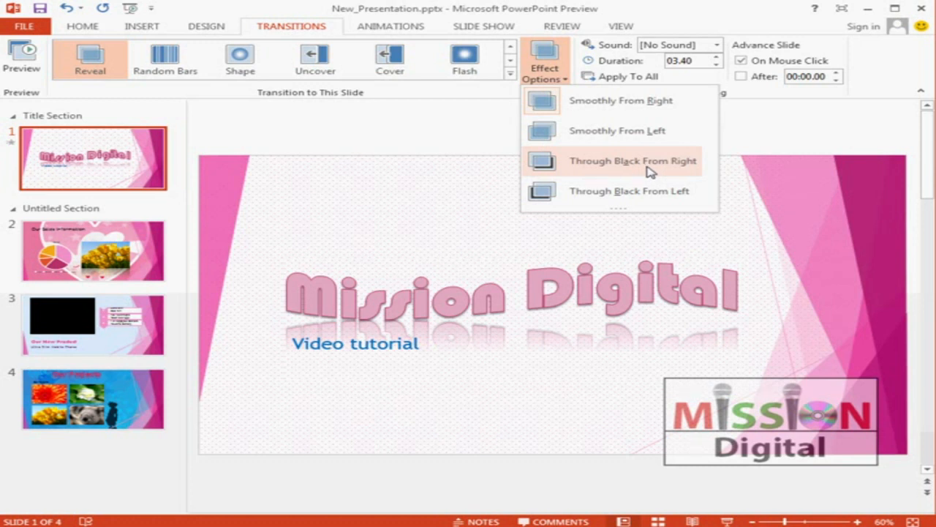
{"action": "left_click", "coordinate": [445, 134]}
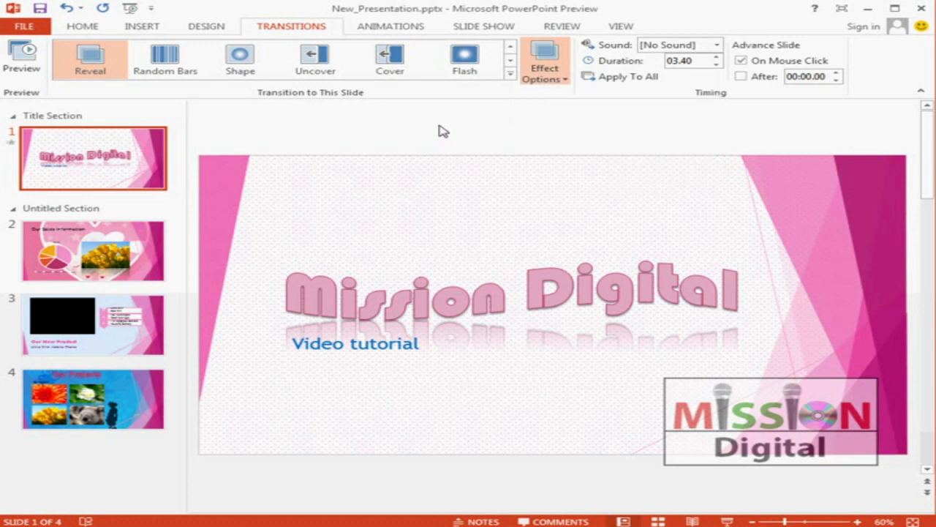
Step: Apply the Push transition to the title slide with the From Left effect option
{"action": "left_click", "coordinate": [510, 74]}
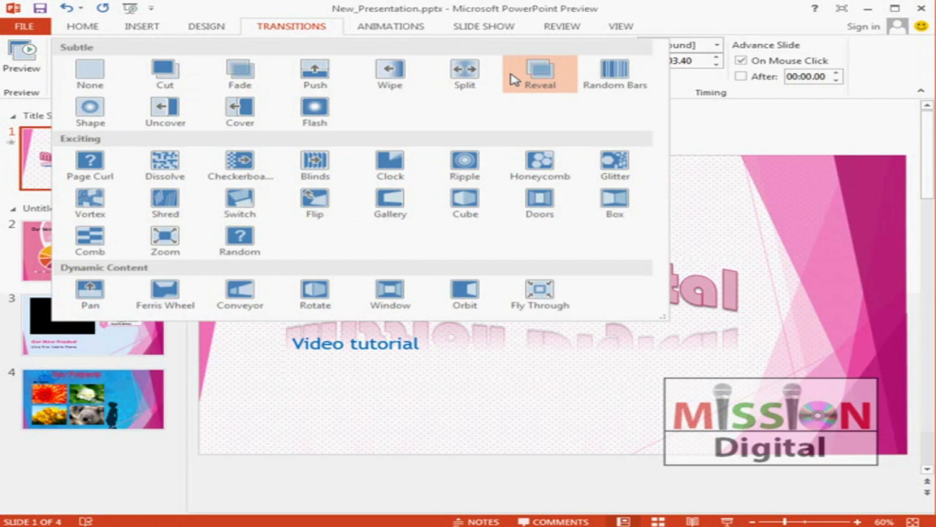
{"action": "left_click", "coordinate": [329, 86]}
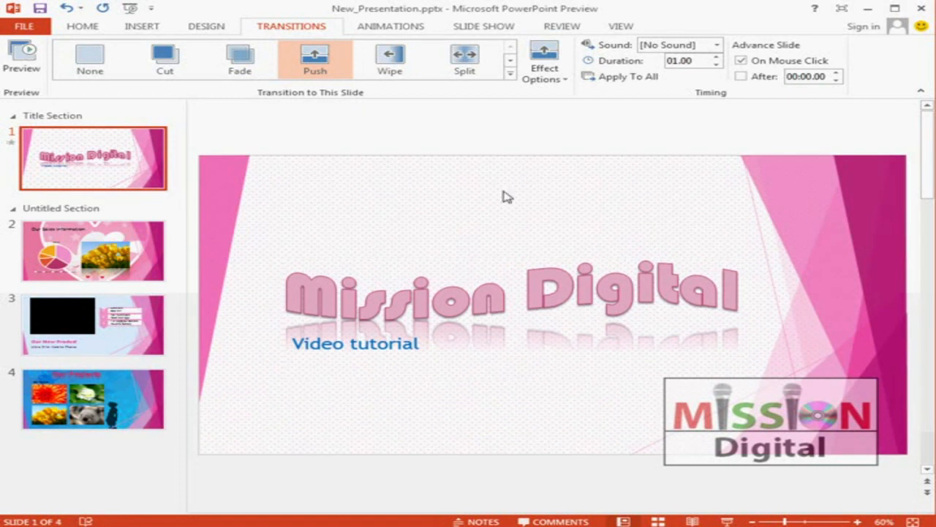
{"action": "left_click", "coordinate": [562, 83]}
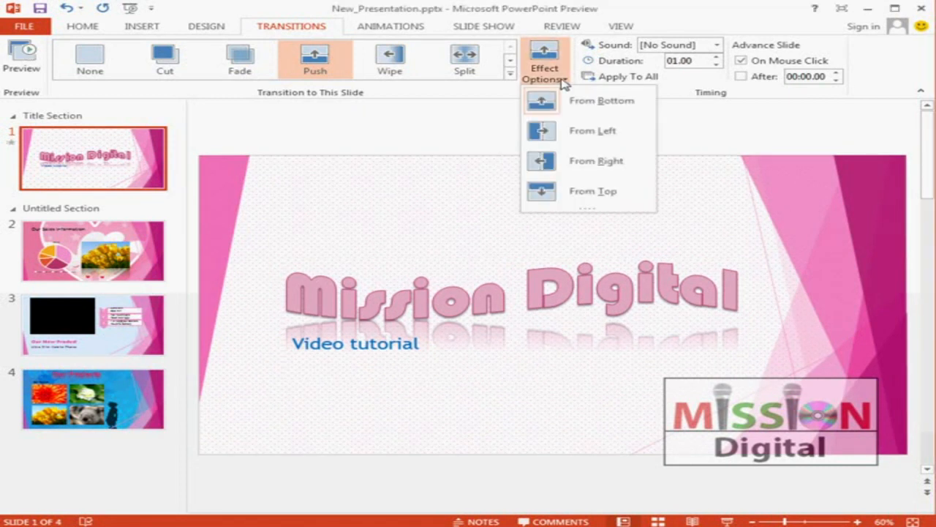
{"action": "left_click", "coordinate": [594, 137]}
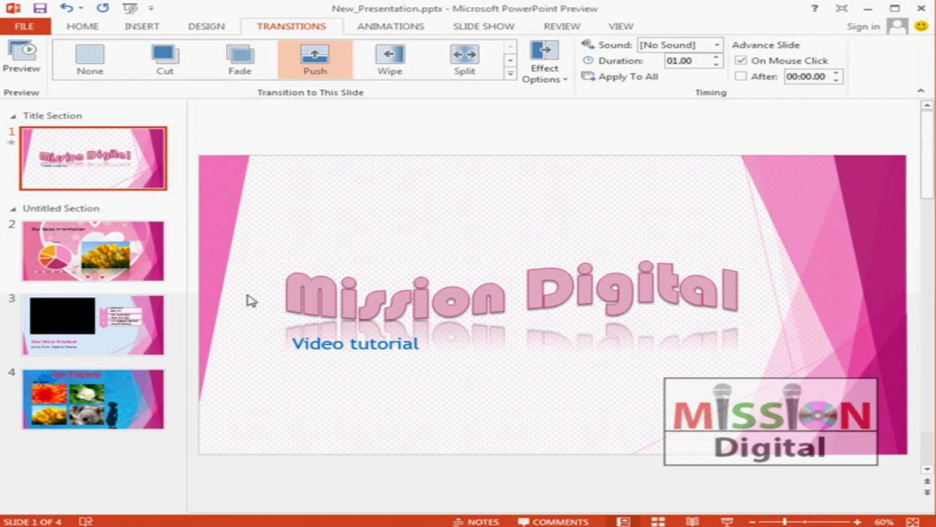
Step: Try the From Right and From Top effect options for the title slide's Push transition
{"action": "left_click", "coordinate": [560, 77]}
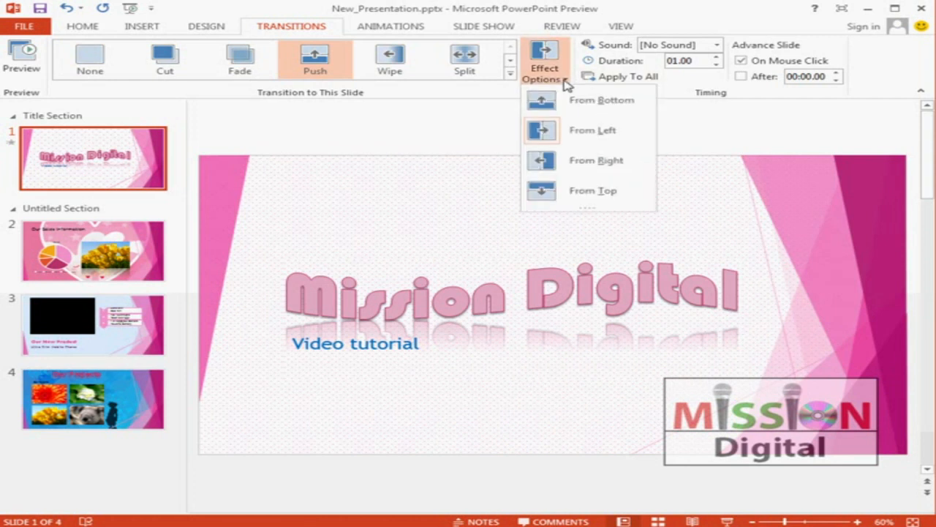
{"action": "left_click", "coordinate": [581, 167]}
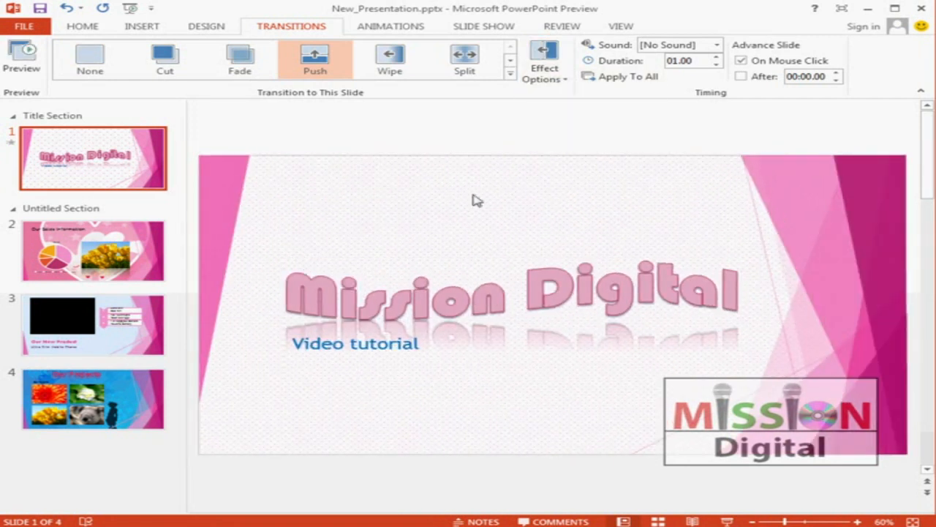
{"action": "left_click", "coordinate": [553, 79]}
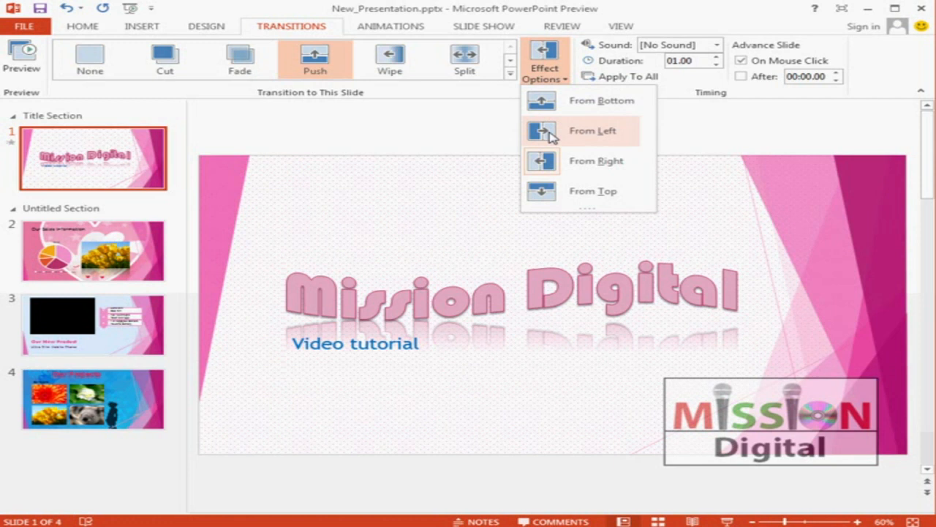
{"action": "left_click", "coordinate": [558, 194]}
{"action": "left_click", "coordinate": [550, 76]}
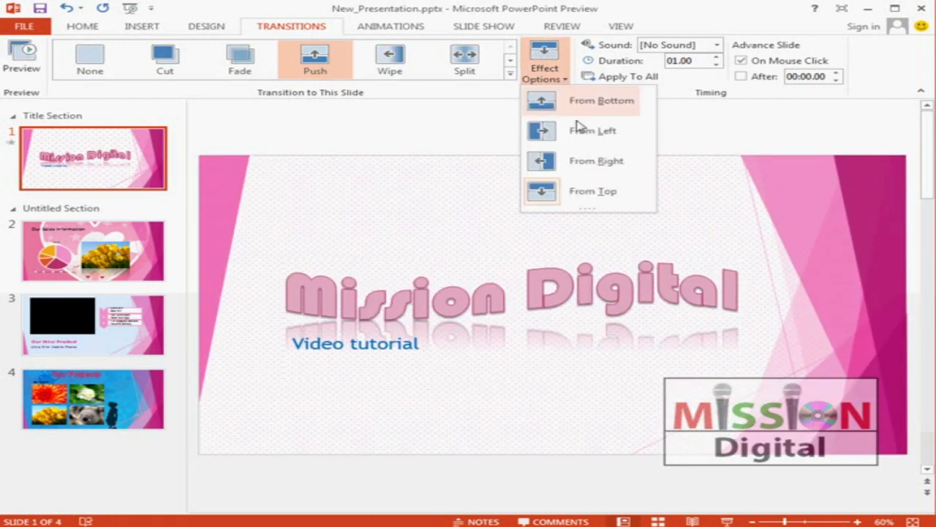
{"action": "mouse_move", "coordinate": [585, 210]}
{"action": "left_mouse_down"}
{"action": "mouse_move", "coordinate": [586, 265]}
{"action": "mouse_move", "coordinate": [588, 216]}
{"action": "left_mouse_up"}
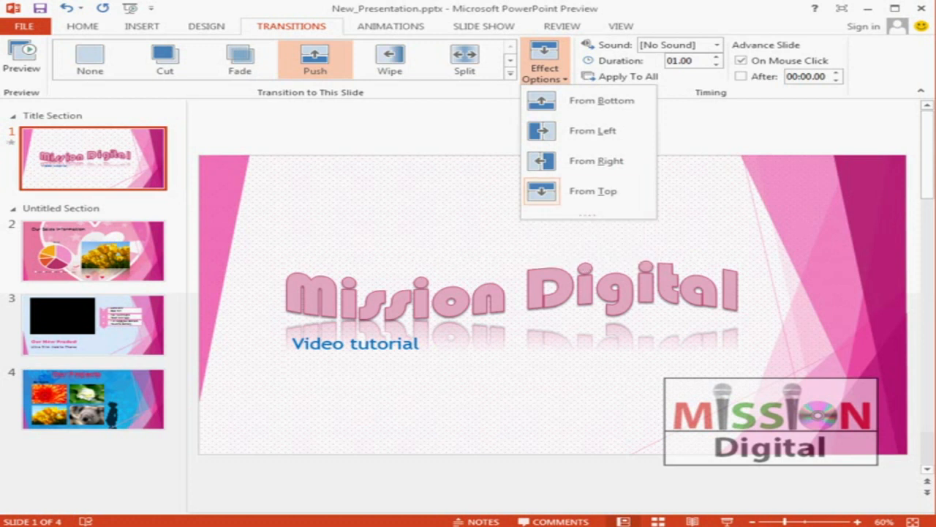
{"action": "left_click", "coordinate": [443, 206]}
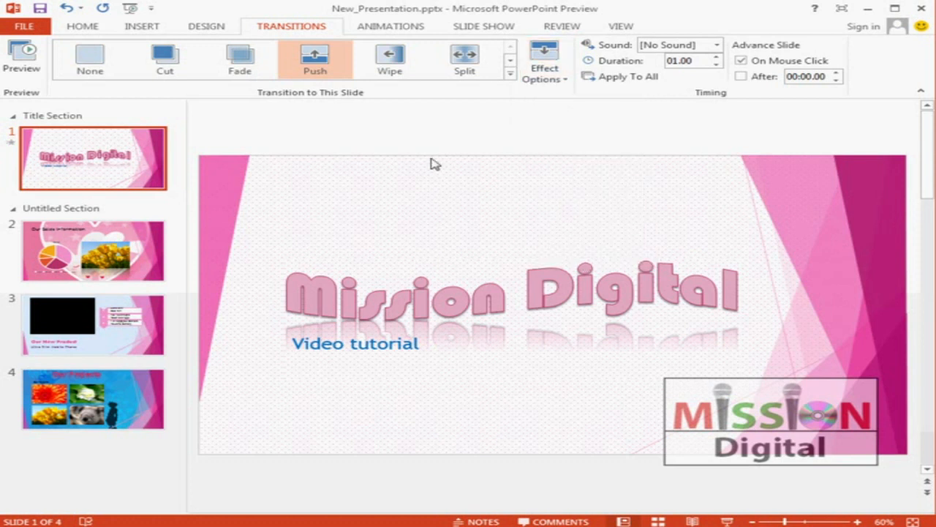
Step: Try the Page Curl, Dissolve, Checkerboard, Blinds, Clock and Ripple transitions on the title slide
{"action": "left_click", "coordinate": [510, 73]}
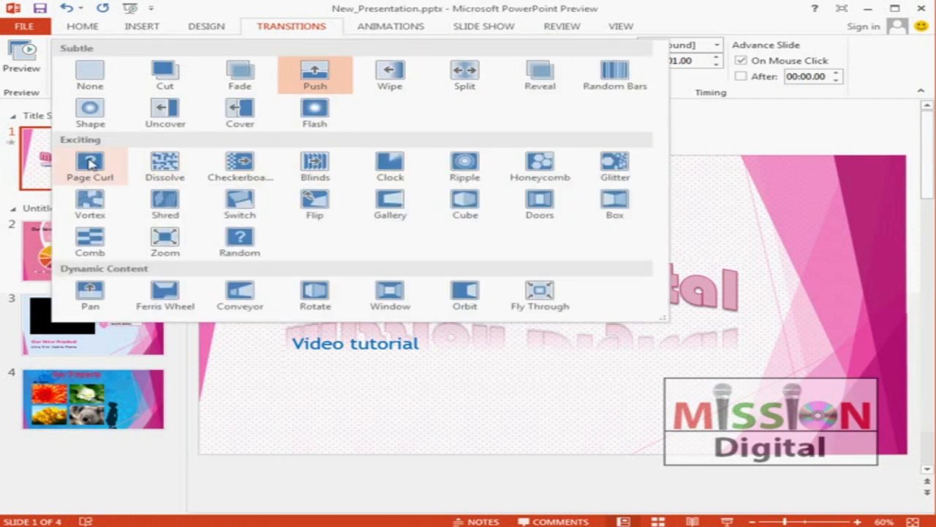
{"action": "left_click", "coordinate": [100, 170]}
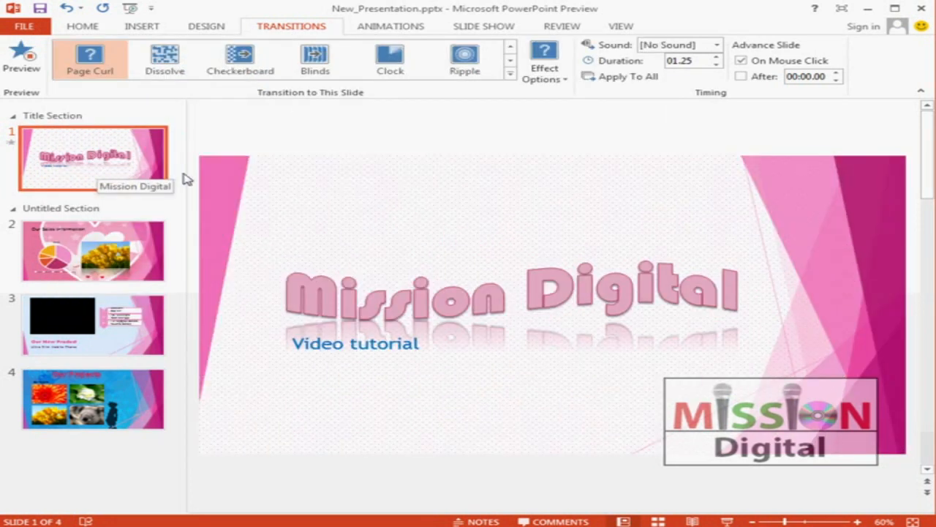
{"action": "left_click", "coordinate": [165, 63]}
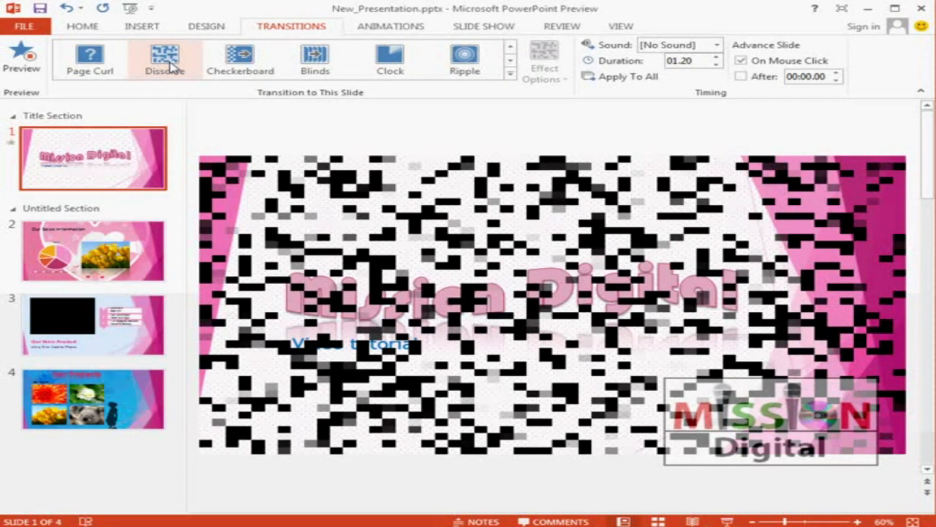
{"action": "left_click", "coordinate": [237, 59]}
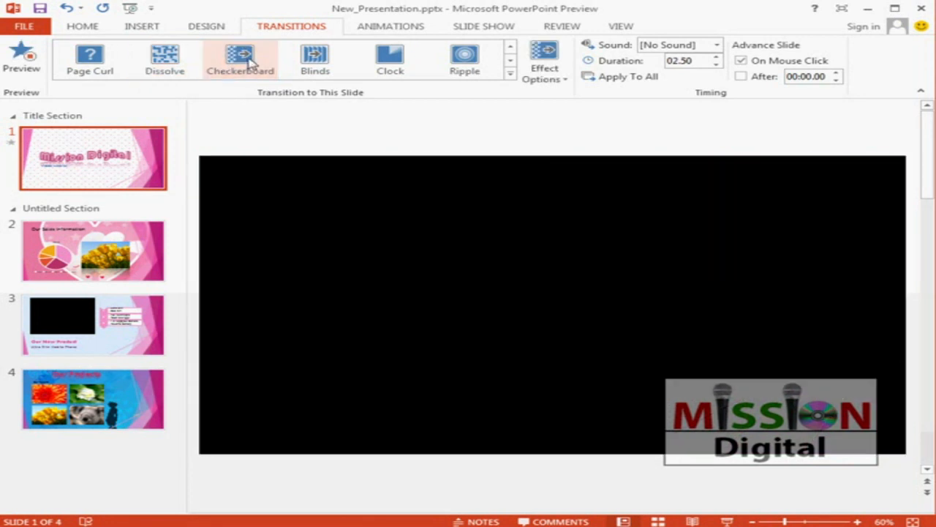
{"action": "left_click", "coordinate": [327, 65]}
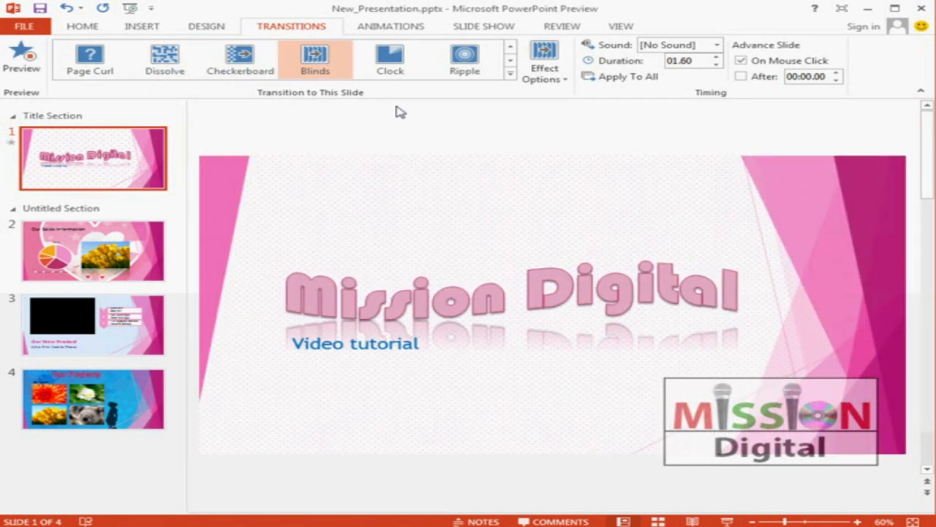
{"action": "left_click", "coordinate": [397, 65]}
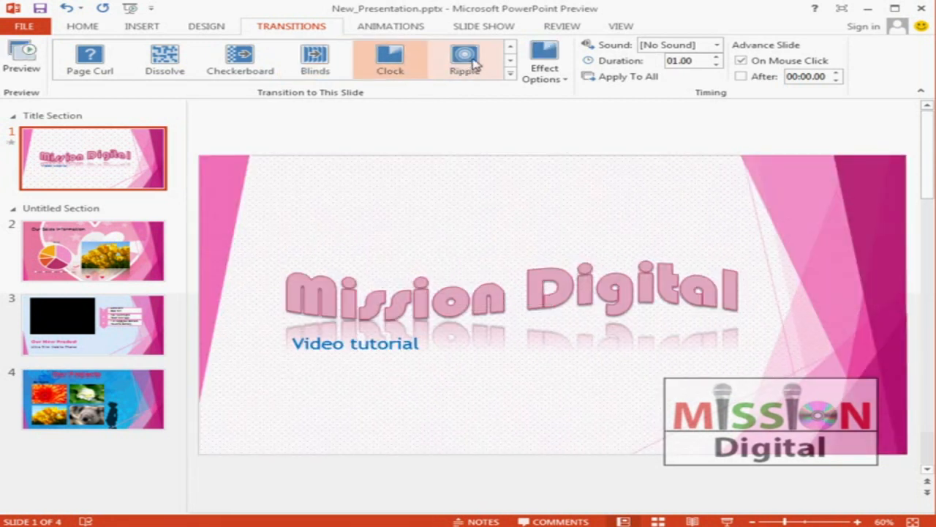
{"action": "left_click", "coordinate": [479, 64]}
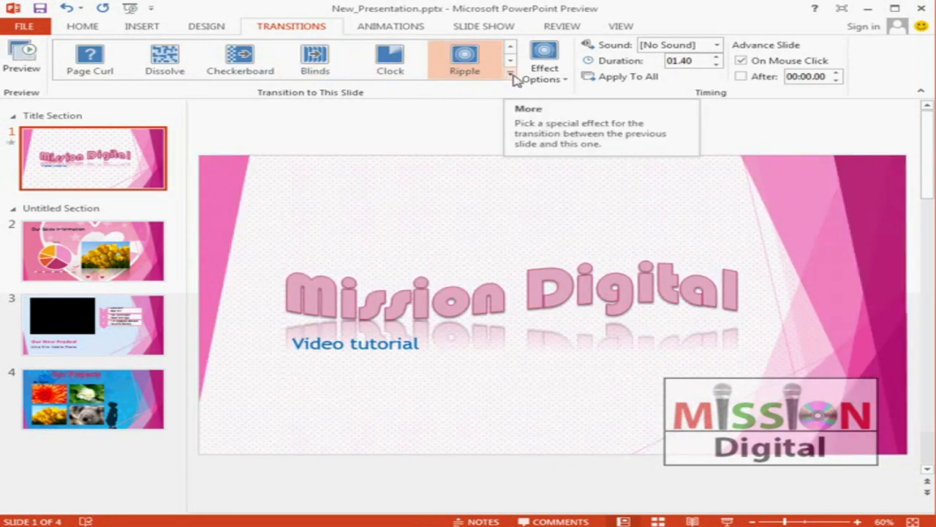
Step: Apply the Glitter transition to the title slide and preview it
{"action": "left_click", "coordinate": [511, 76]}
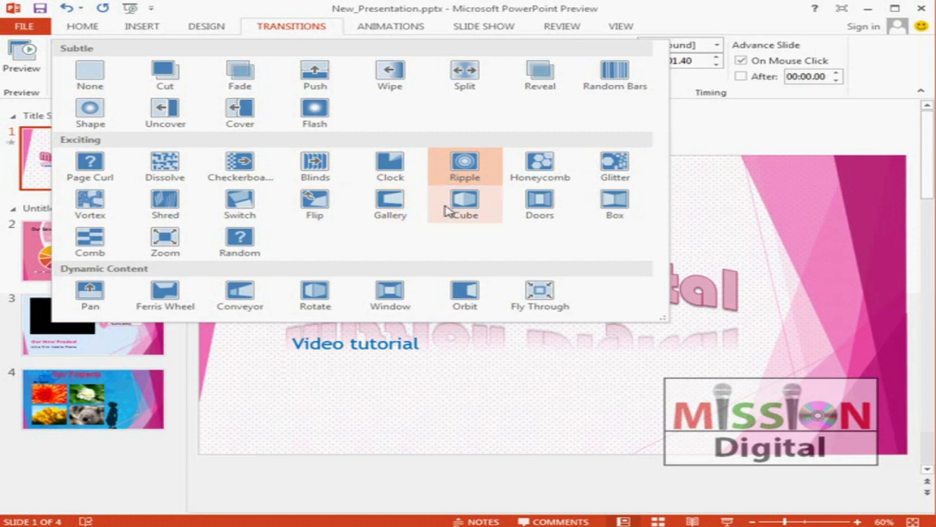
{"action": "left_click", "coordinate": [626, 168]}
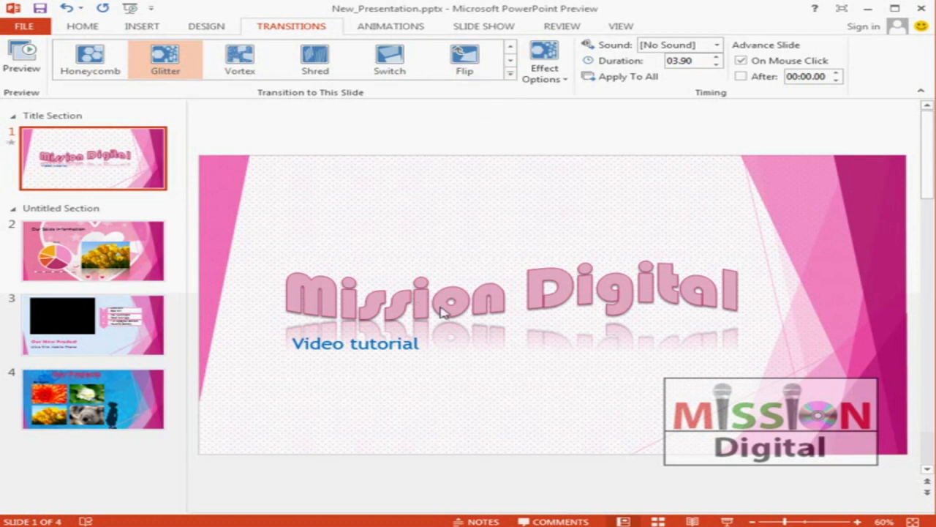
{"action": "left_click", "coordinate": [26, 67]}
{"action": "mouse_move", "coordinate": [716, 102]}
{"action": "left_mouse_down"}
{"action": "mouse_move", "coordinate": [732, 100]}
{"action": "mouse_move", "coordinate": [742, 113]}
{"action": "left_mouse_up"}
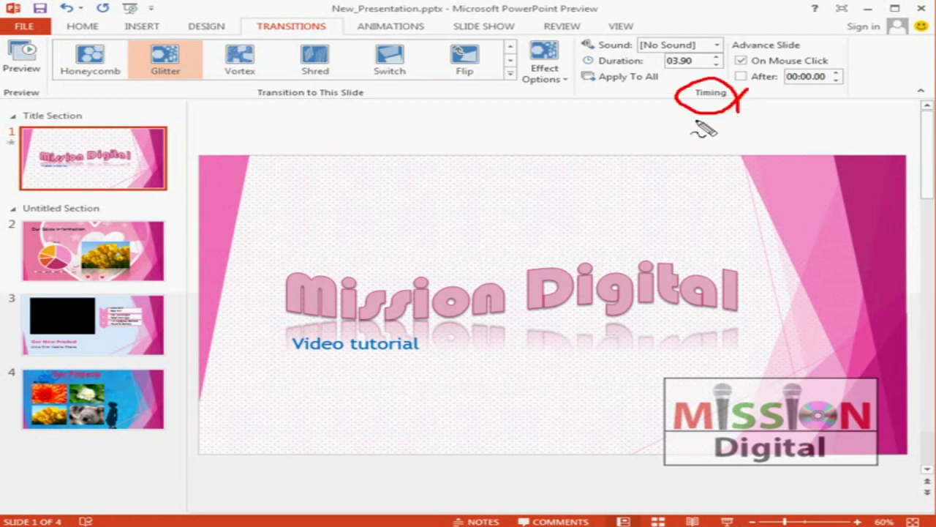
{"action": "key", "text": "Escape"}
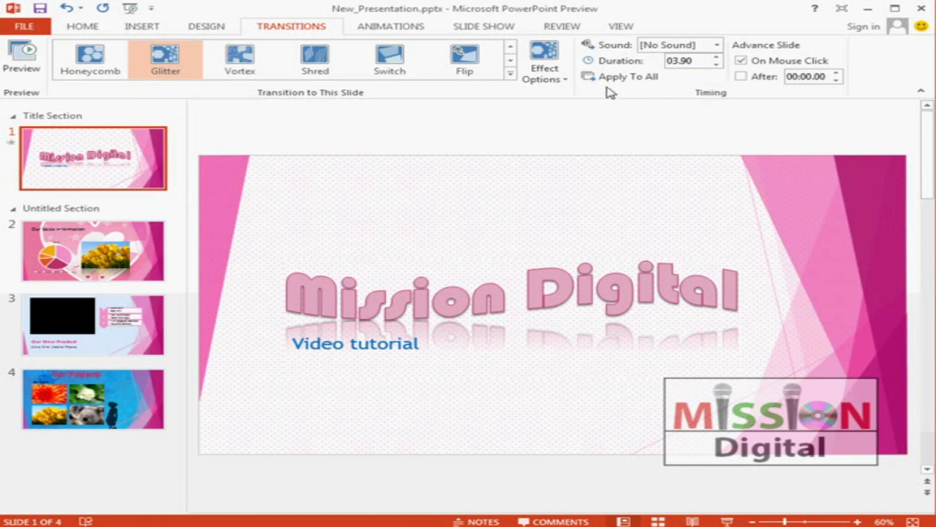
Step: Look through the transition sounds, set the title slide's sound to Camera and preview it
{"action": "left_click", "coordinate": [718, 47]}
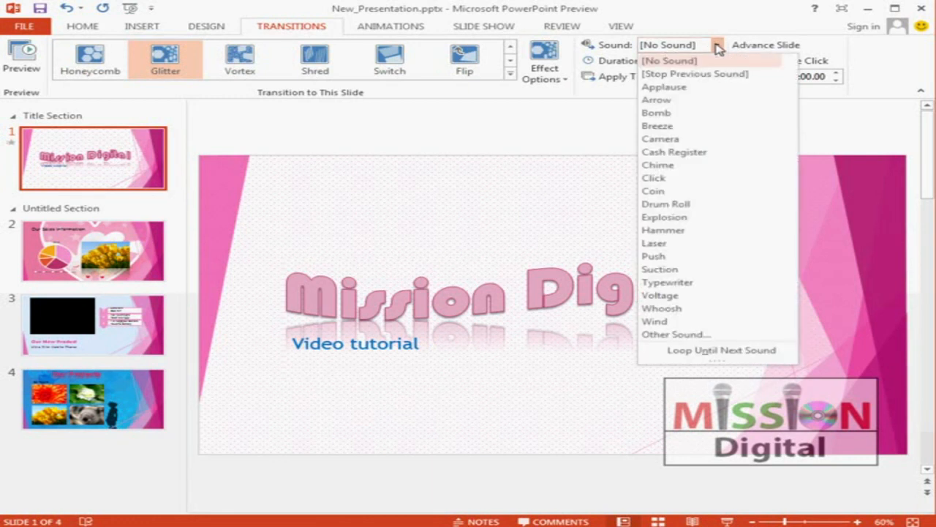
{"action": "left_click", "coordinate": [719, 47]}
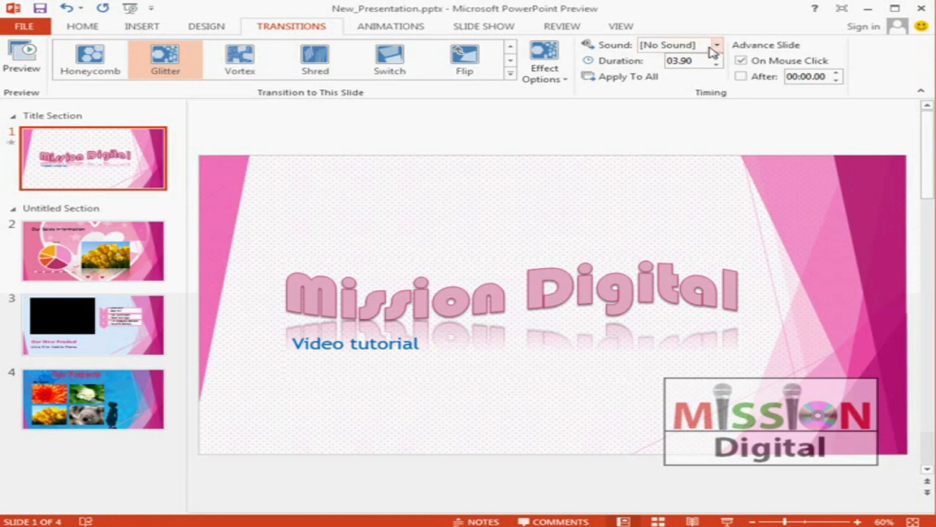
{"action": "left_click", "coordinate": [718, 47]}
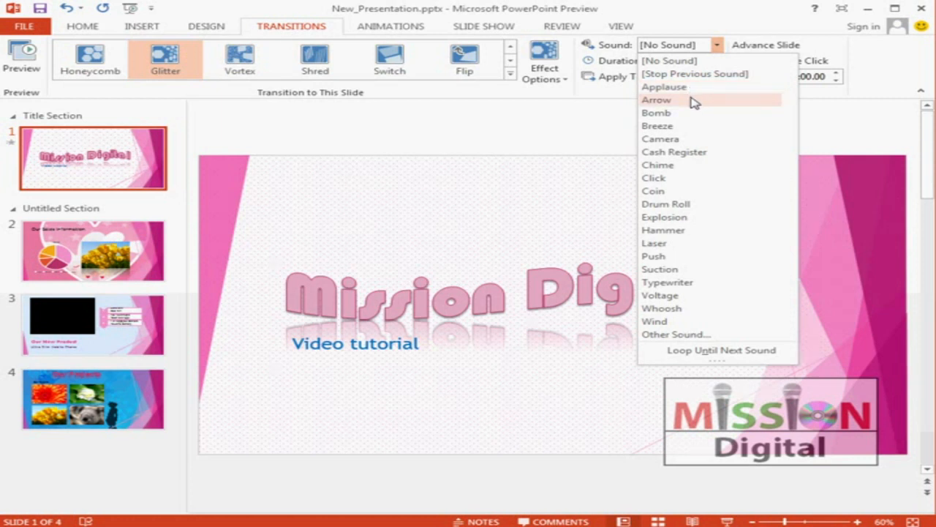
{"action": "left_click", "coordinate": [680, 141]}
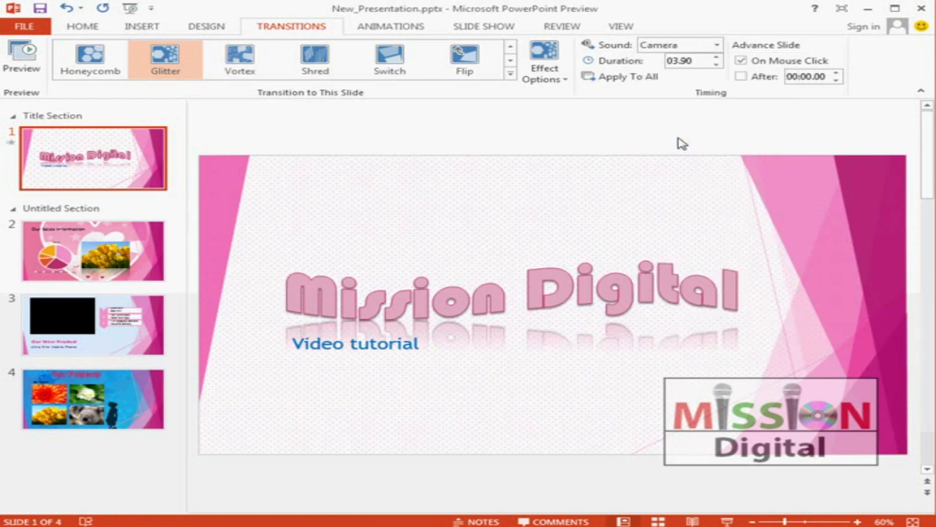
{"action": "left_click", "coordinate": [22, 64]}
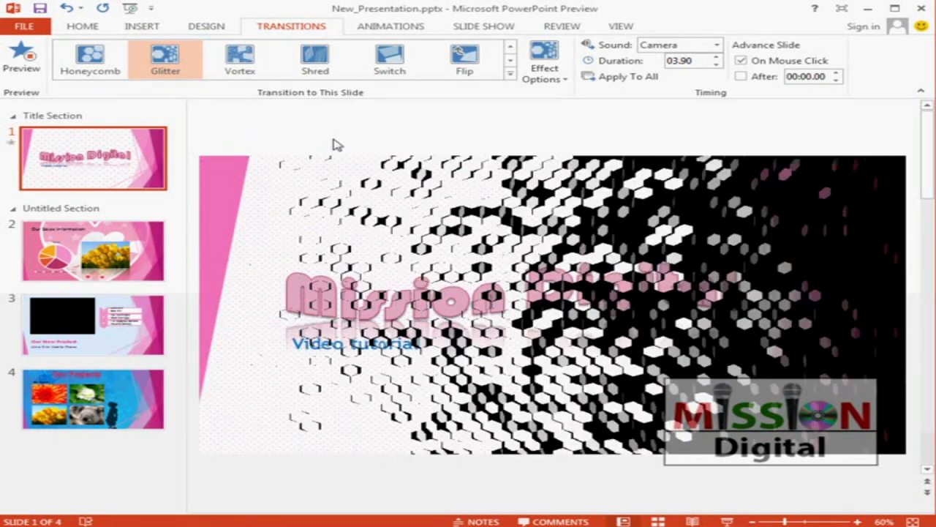
Step: Try the Chime and Drum Roll transition sounds on the title slide, previewing each one
{"action": "left_click", "coordinate": [716, 45]}
{"action": "left_click", "coordinate": [690, 165]}
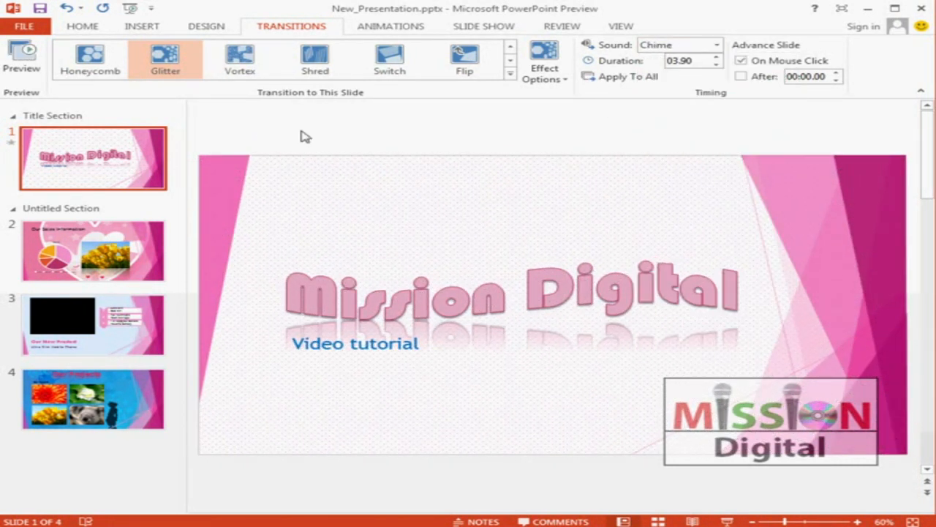
{"action": "left_click", "coordinate": [20, 59]}
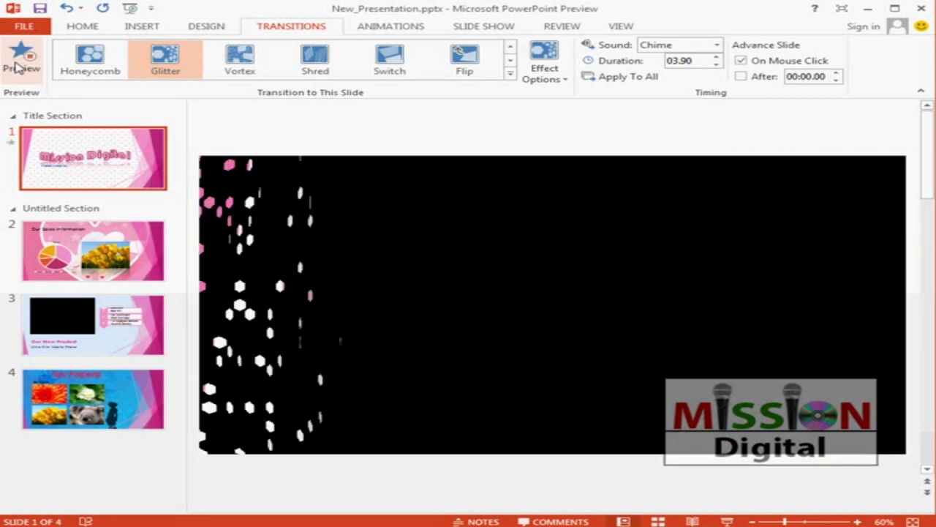
{"action": "left_click", "coordinate": [716, 47]}
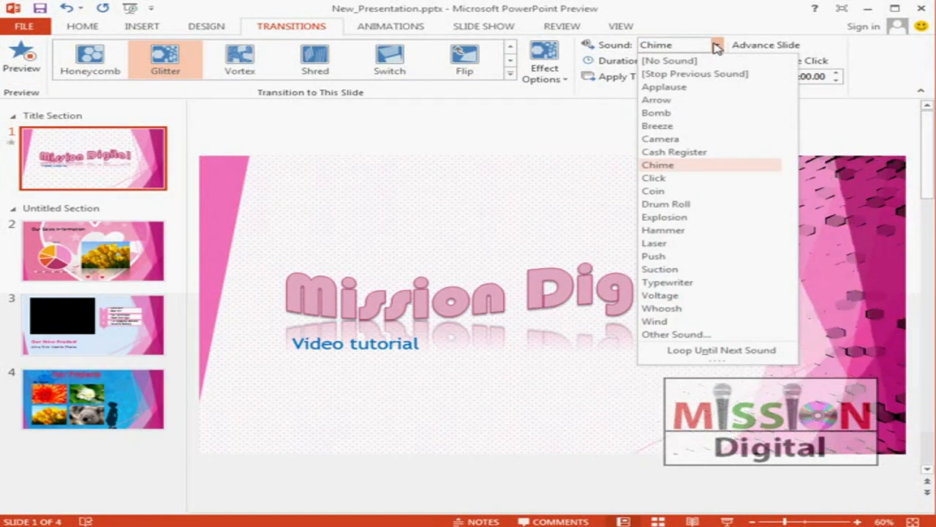
{"action": "left_click", "coordinate": [691, 206]}
{"action": "left_click", "coordinate": [22, 58]}
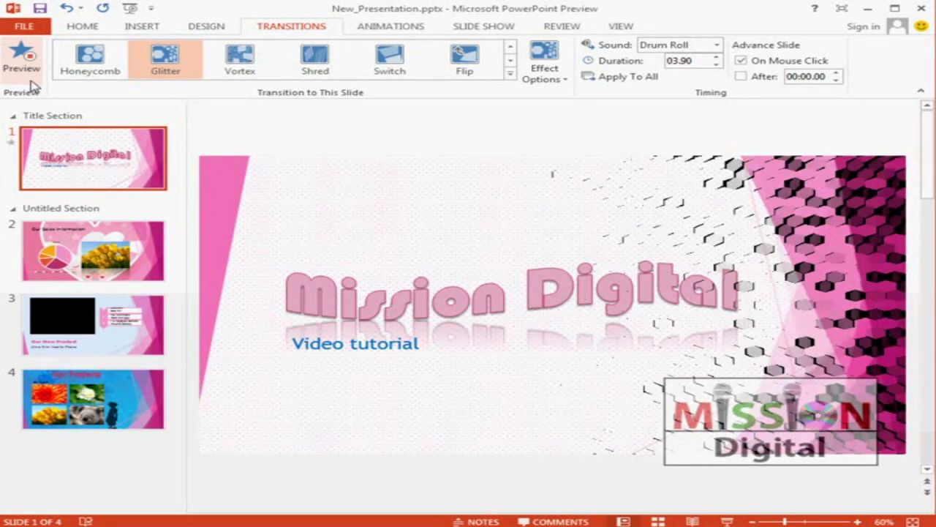
Step: Set the title slide's transition sound back to [No Sound] and preview the transition
{"action": "left_click", "coordinate": [717, 43]}
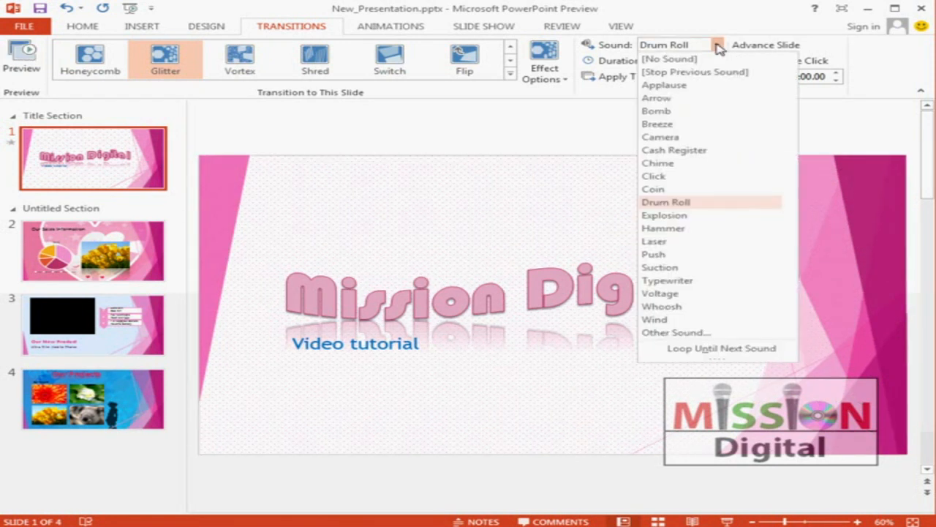
{"action": "left_click", "coordinate": [680, 62]}
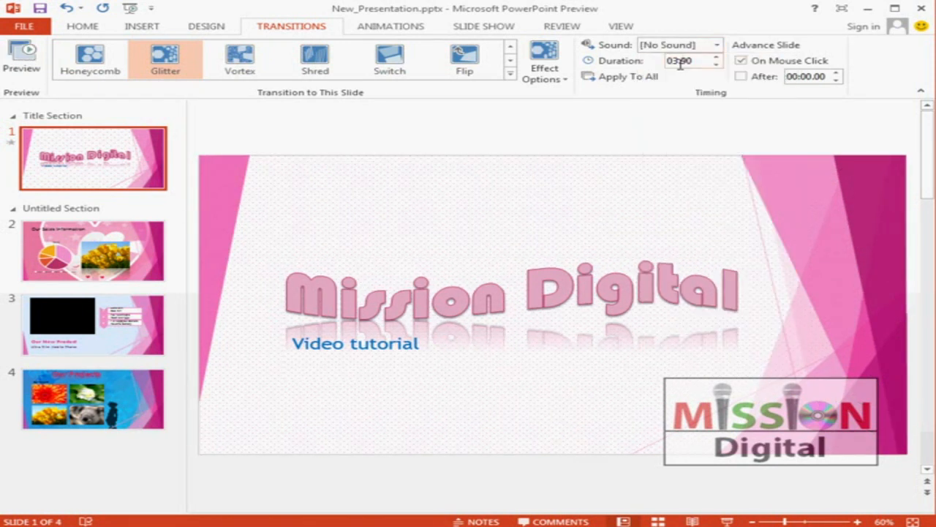
{"action": "left_click", "coordinate": [22, 62]}
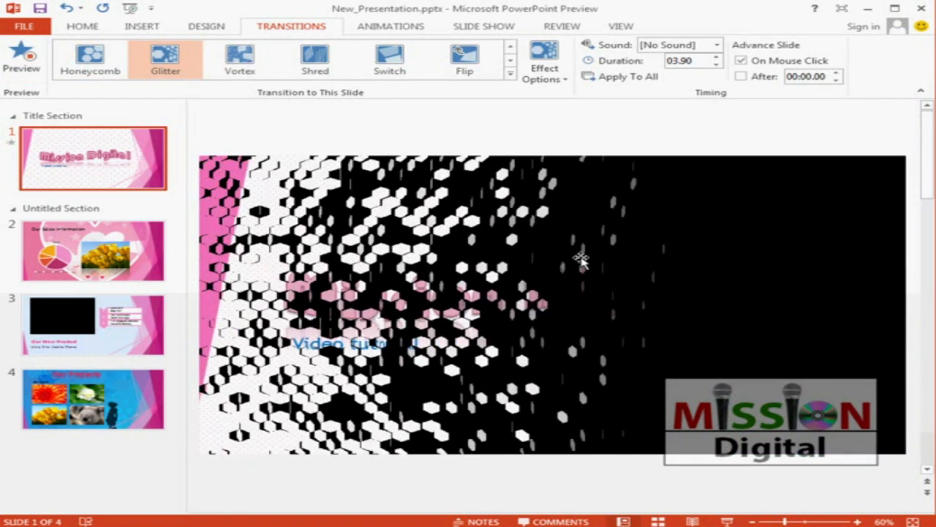
Step: Set the Glitter transition's duration to 01.00 and preview it at the new speed
{"action": "left_click", "coordinate": [698, 61]}
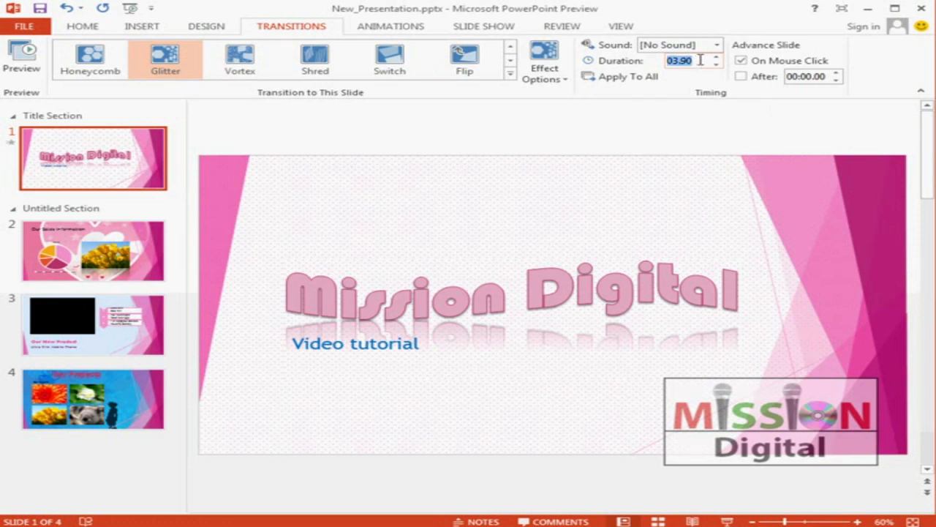
{"action": "left_click", "coordinate": [680, 60]}
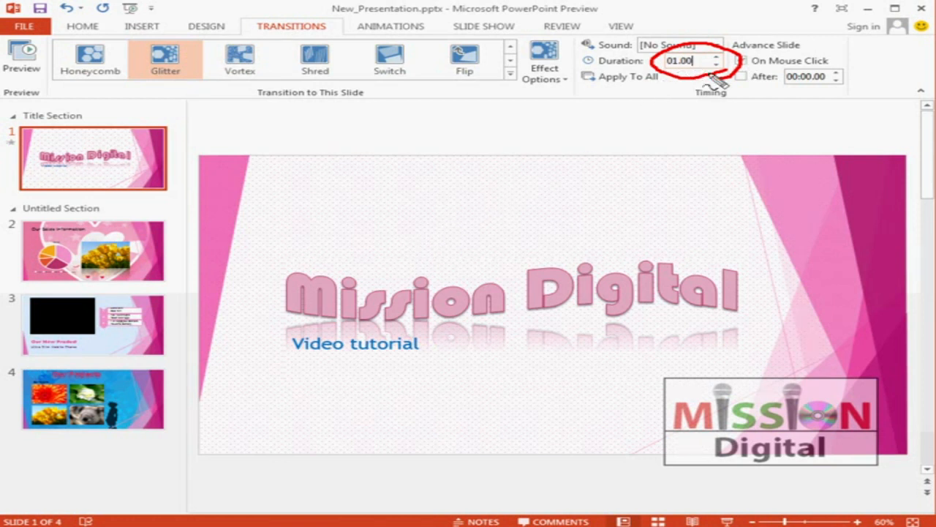
{"action": "key", "text": "Escape"}
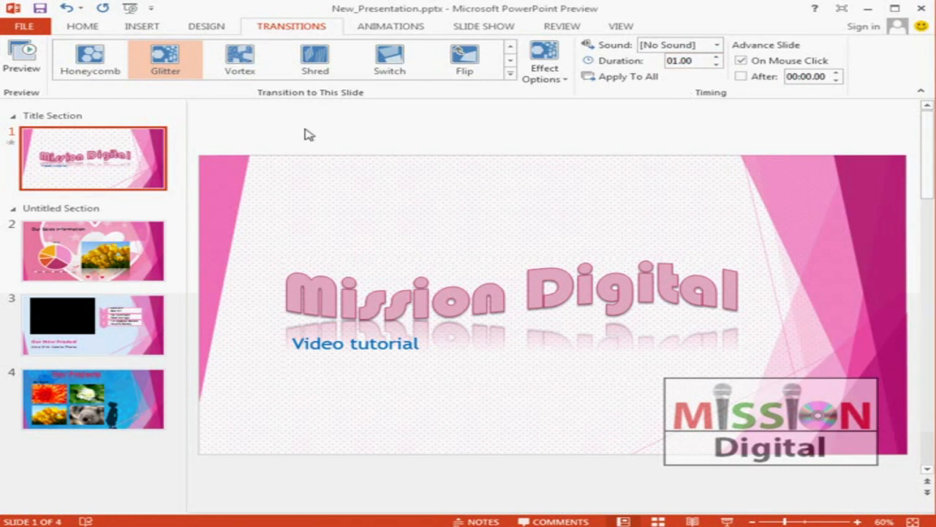
{"action": "left_click", "coordinate": [21, 64]}
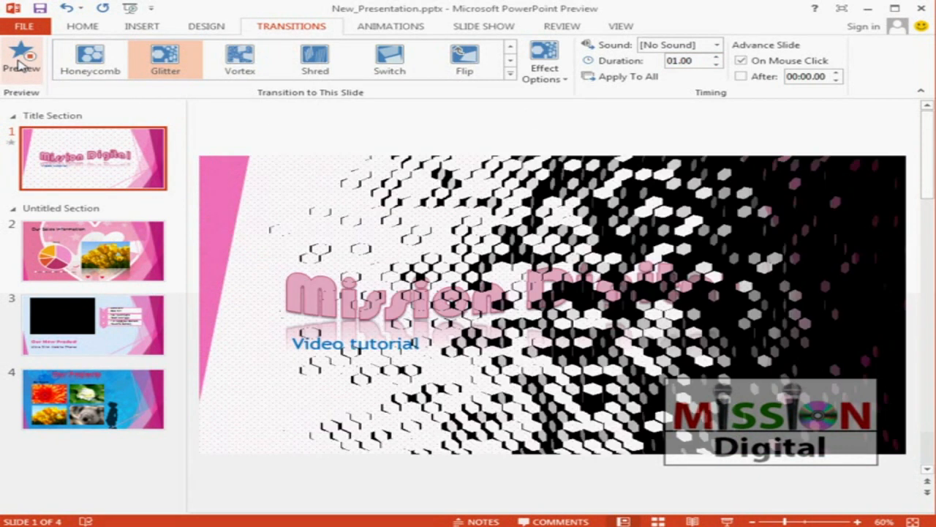
{"action": "left_click", "coordinate": [20, 66]}
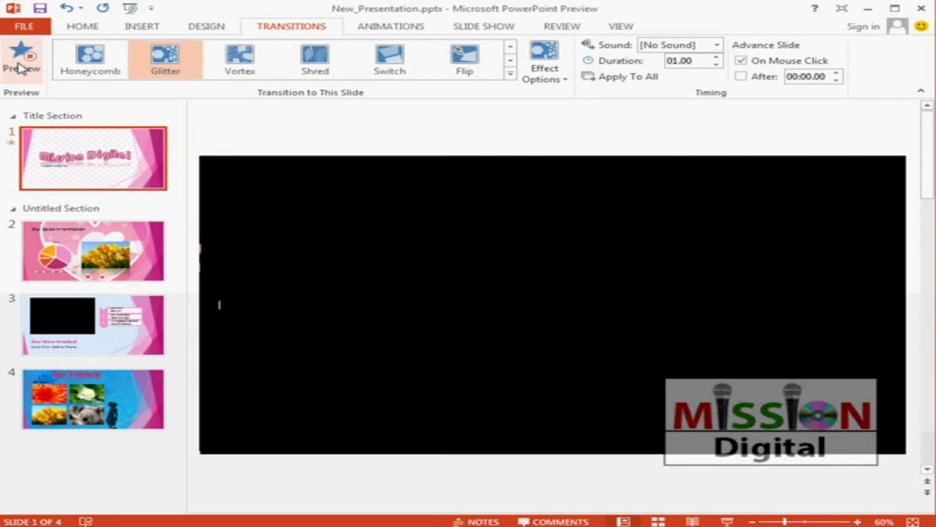
{"action": "double_click", "coordinate": [678, 62]}
{"action": "left_click", "coordinate": [676, 60]}
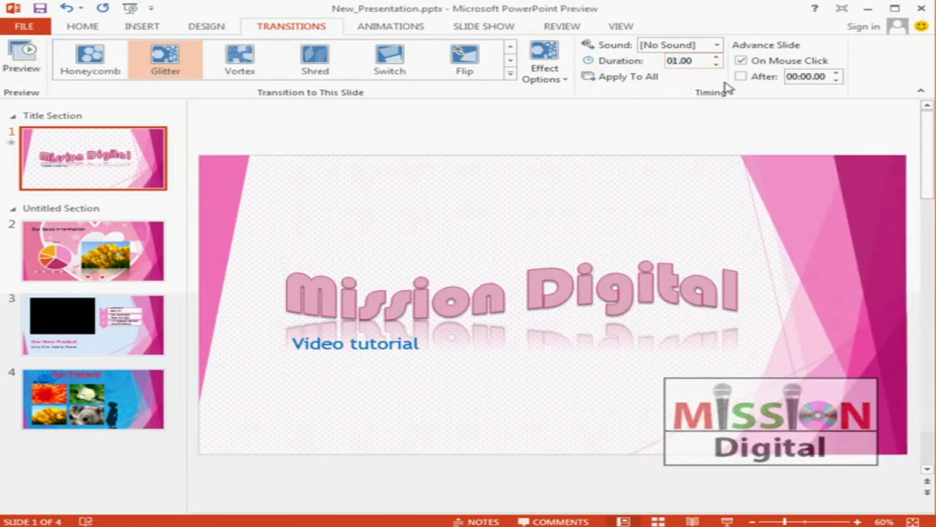
Step: Set the Glitter transition's duration on the title slide to 02.00 and preview it
{"action": "type", "text": "2"}
{"action": "left_click", "coordinate": [25, 61]}
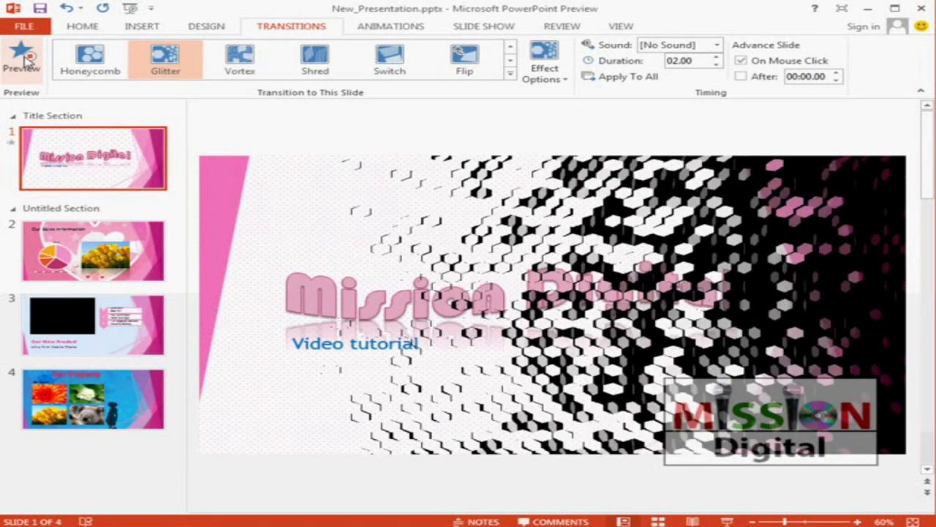
Step: Try a duration of 10 seconds for the title slide's Glitter transition and preview it
{"action": "double_click", "coordinate": [675, 61]}
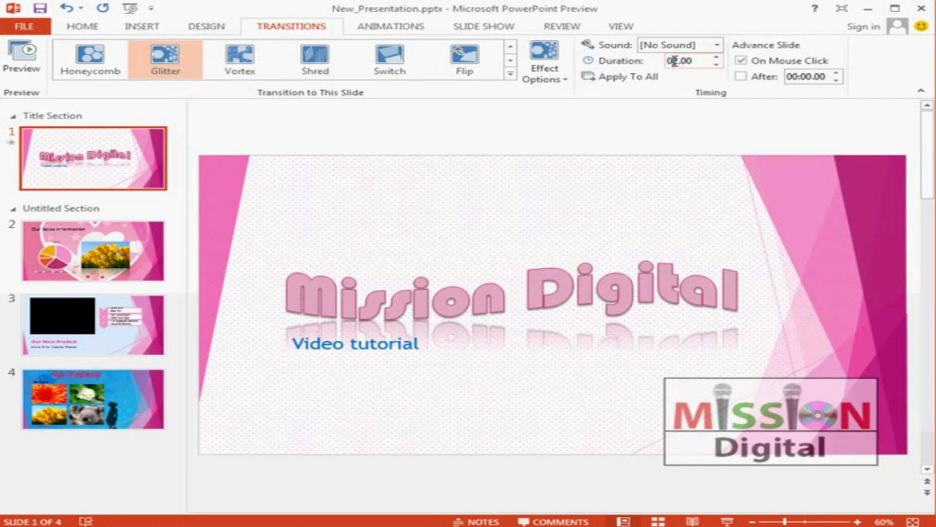
{"action": "key", "text": "BackSpace"}
{"action": "type", "text": "10"}
{"action": "left_click", "coordinate": [27, 63]}
Step: Return the title slide's transition duration to 02.00
{"action": "left_click", "coordinate": [679, 61]}
{"action": "left_click_drag", "start_coordinate": [673, 61], "coordinate": [671, 64]}
{"action": "type", "text": "02"}
Step: Try automatic advance on the title slide by disabling On Mouse Click and enabling the After timing
{"action": "left_click", "coordinate": [741, 61]}
{"action": "left_click", "coordinate": [741, 76]}
{"action": "mouse_move", "coordinate": [853, 79]}
{"action": "left_mouse_down"}
{"action": "mouse_move", "coordinate": [753, 101]}
{"action": "mouse_move", "coordinate": [838, 71]}
{"action": "mouse_move", "coordinate": [843, 85]}
{"action": "left_mouse_up"}
{"action": "key", "text": "Escape"}
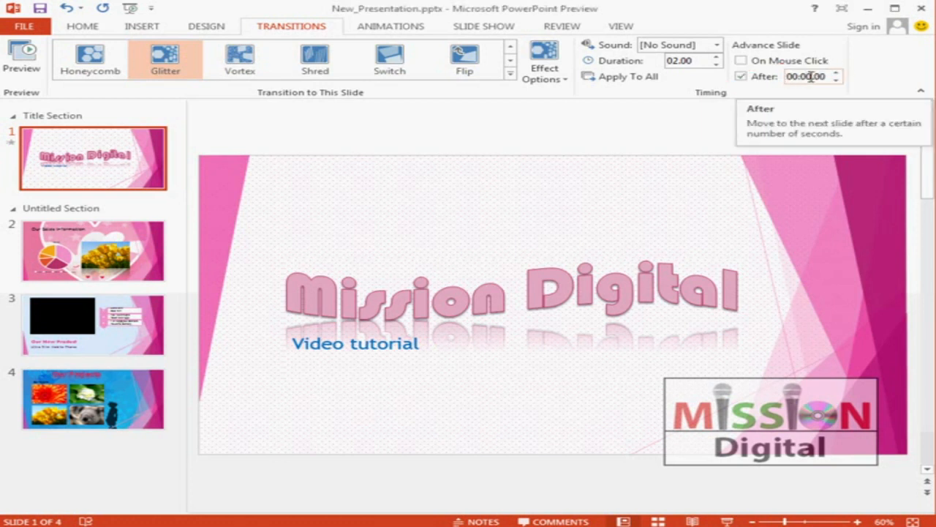
{"action": "double_click", "coordinate": [811, 77]}
{"action": "left_click", "coordinate": [810, 77]}
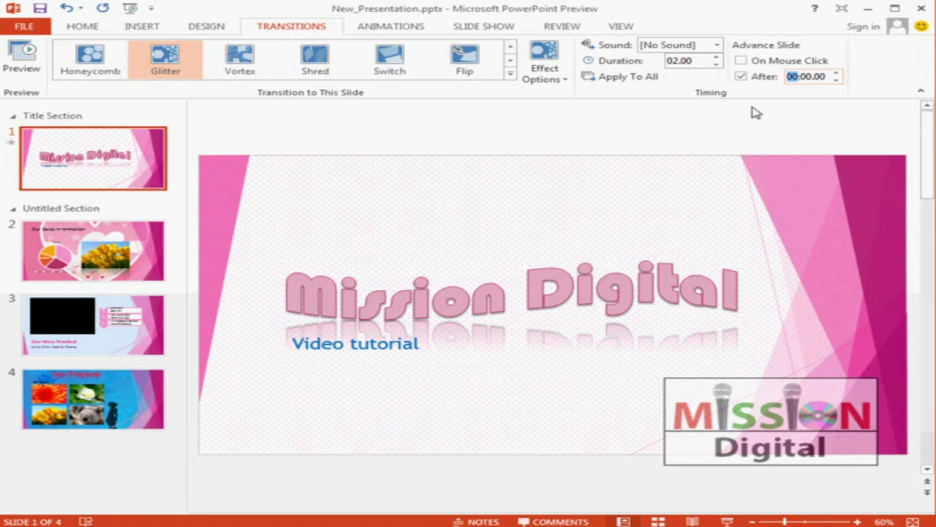
Step: Disable the title slide's After timing, go back to advancing On Mouse Click, and preview the transition
{"action": "left_click", "coordinate": [742, 77]}
{"action": "left_click", "coordinate": [22, 58]}
{"action": "mouse_move", "coordinate": [177, 128]}
{"action": "left_mouse_down"}
{"action": "mouse_move", "coordinate": [163, 198]}
{"action": "mouse_move", "coordinate": [25, 126]}
{"action": "mouse_move", "coordinate": [174, 130]}
{"action": "left_mouse_up"}
{"action": "mouse_move", "coordinate": [179, 218]}
{"action": "left_mouse_down"}
{"action": "mouse_move", "coordinate": [183, 255]}
{"action": "mouse_move", "coordinate": [37, 282]}
{"action": "mouse_move", "coordinate": [40, 219]}
{"action": "mouse_move", "coordinate": [179, 219]}
{"action": "left_mouse_up"}
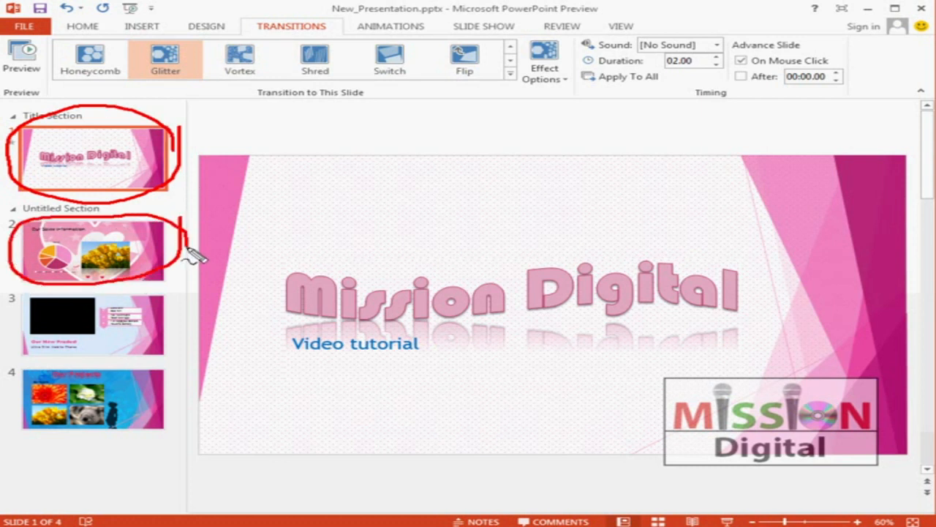
{"action": "key", "text": "Escape"}
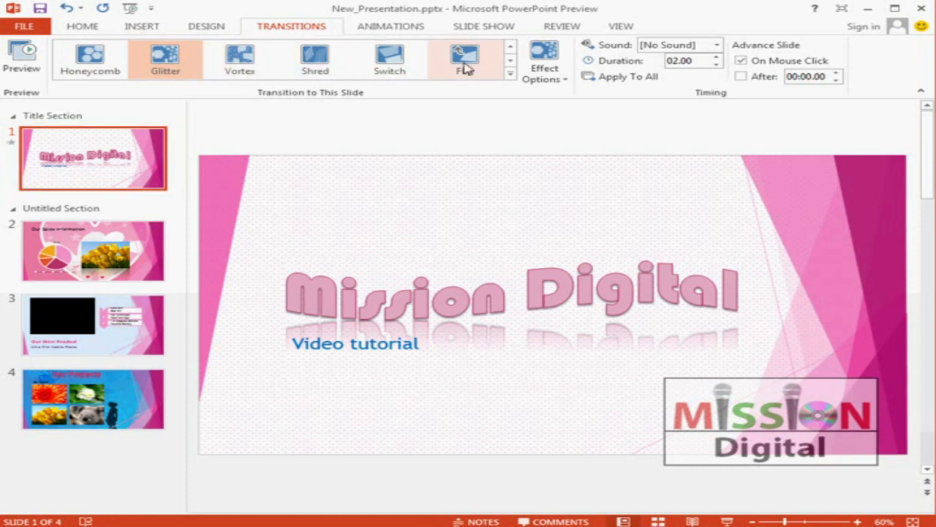
Step: Apply the Push transition to the Our Sales Information slide and the Cube transition to the Our New Product slide
{"action": "left_click", "coordinate": [133, 258]}
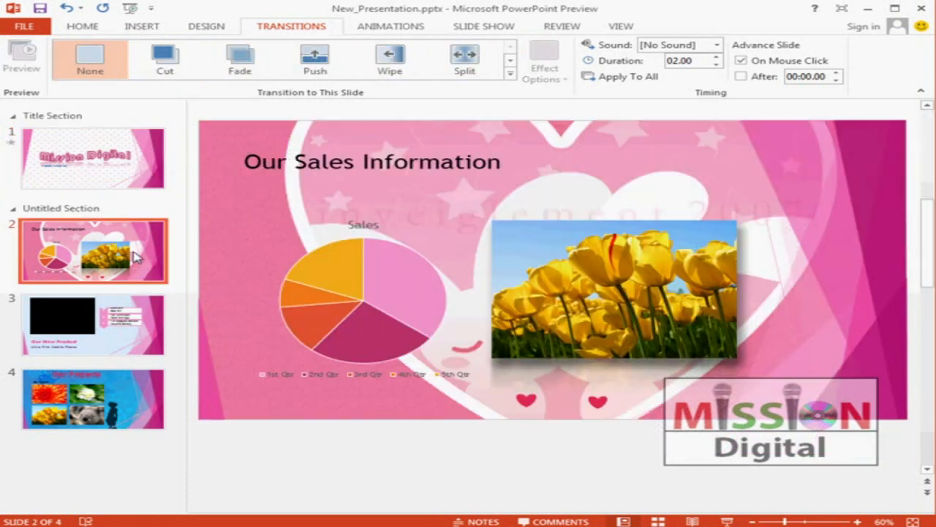
{"action": "left_click", "coordinate": [322, 70]}
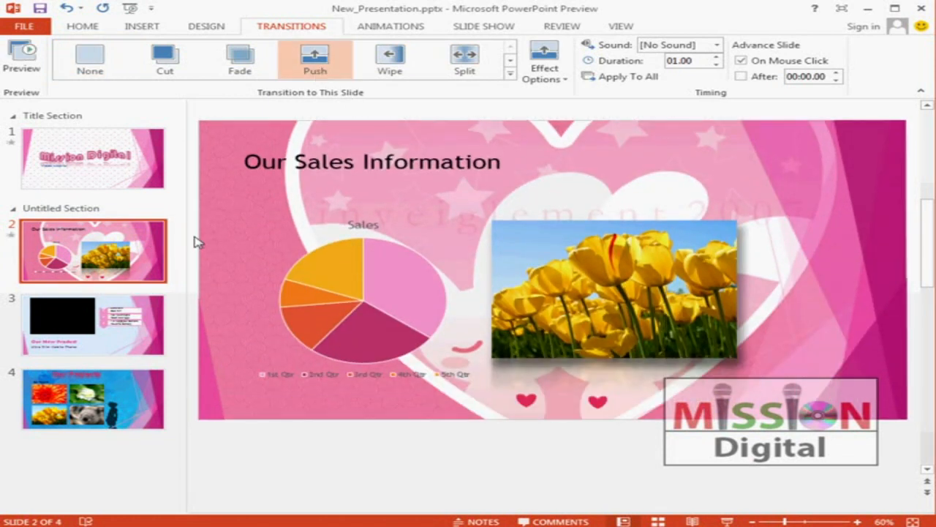
{"action": "left_click", "coordinate": [146, 325]}
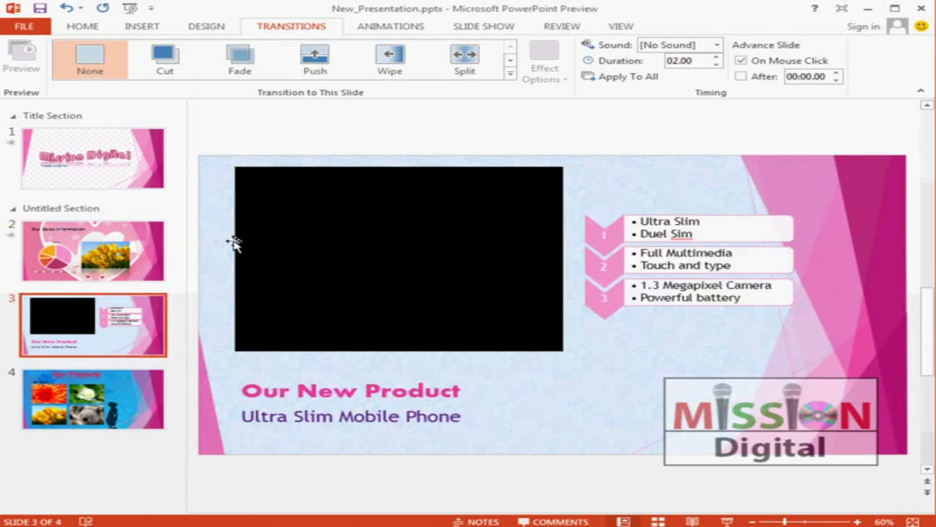
{"action": "left_click", "coordinate": [510, 73]}
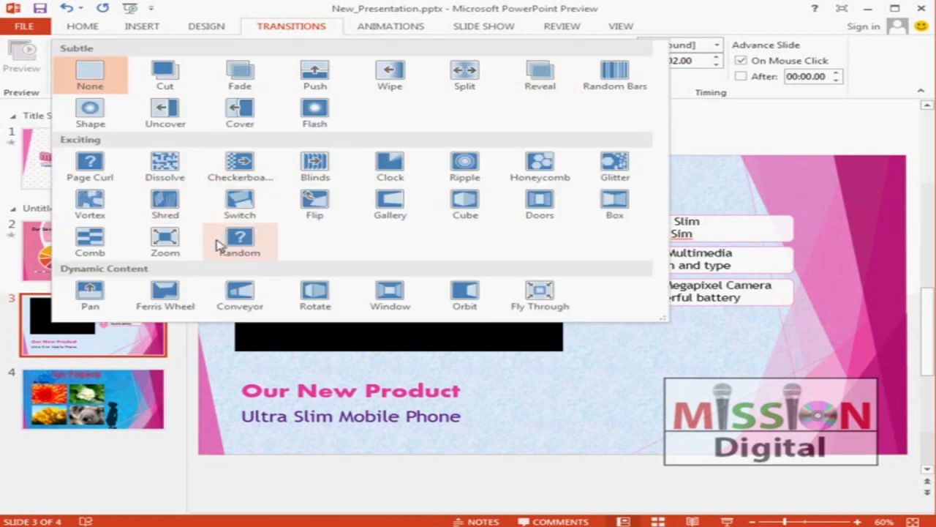
{"action": "left_click", "coordinate": [465, 203]}
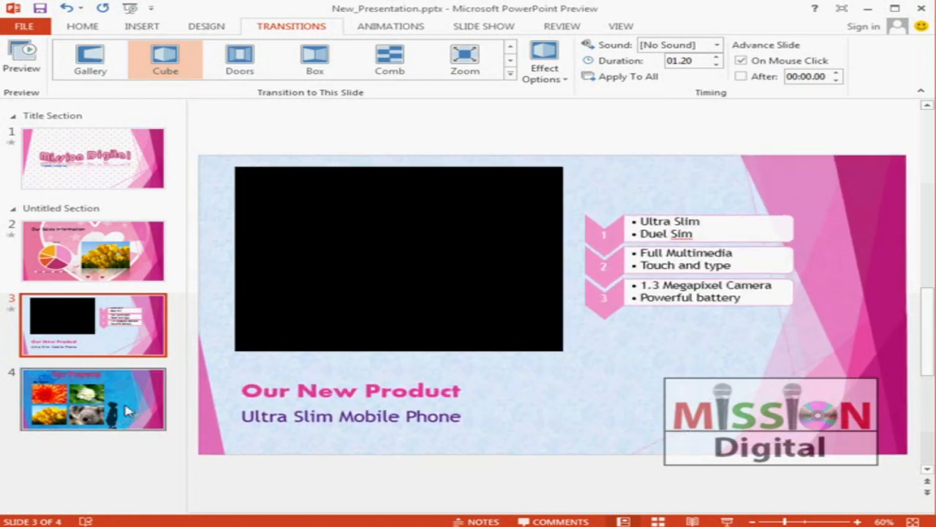
Step: Apply the Blinds transition to the Our Projects slide
{"action": "left_click", "coordinate": [126, 410]}
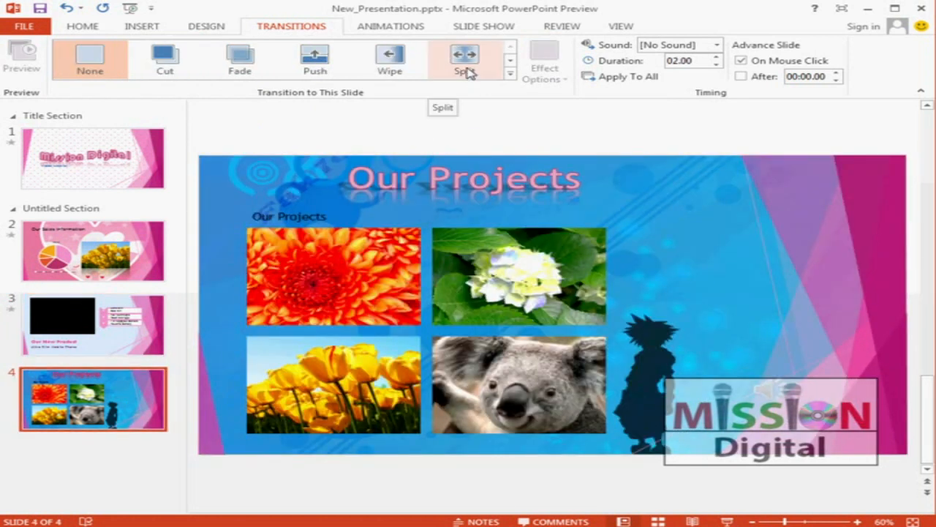
{"action": "left_click", "coordinate": [510, 74]}
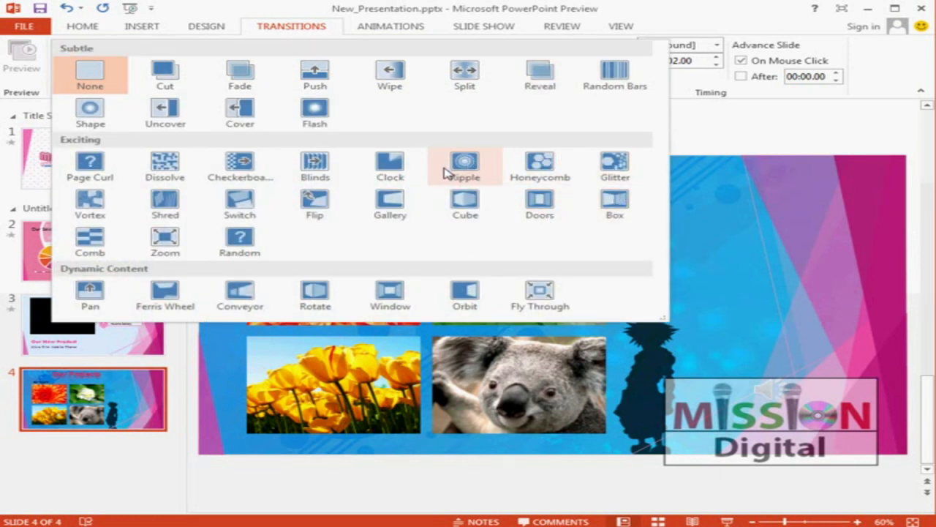
{"action": "left_click", "coordinate": [321, 168]}
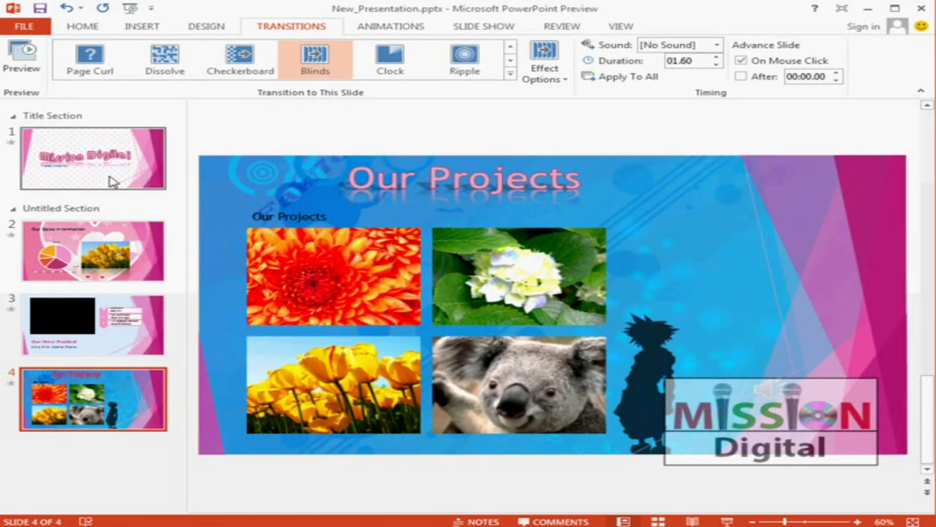
Step: Preview the transitions of slides 1, 2 and 3 one after another
{"action": "left_click", "coordinate": [106, 171]}
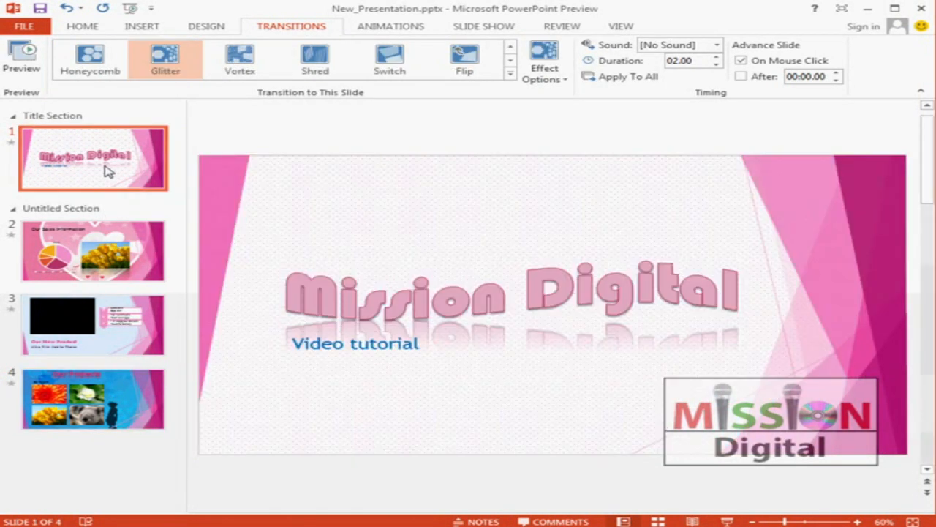
{"action": "left_click", "coordinate": [27, 57]}
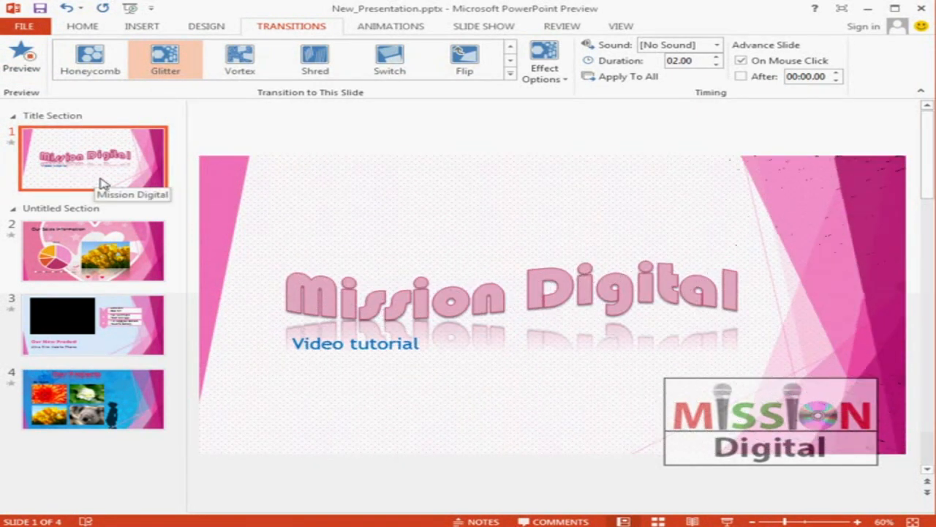
{"action": "left_click", "coordinate": [142, 242]}
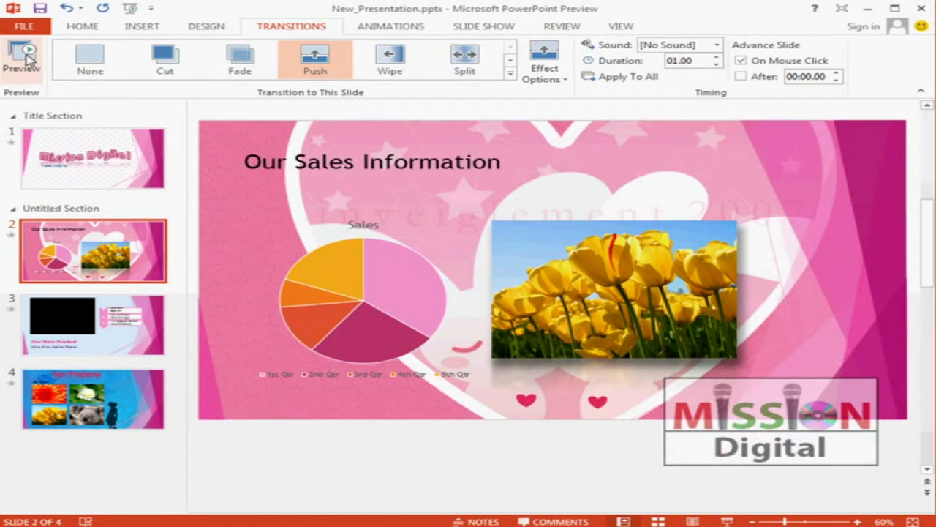
{"action": "left_click", "coordinate": [27, 58]}
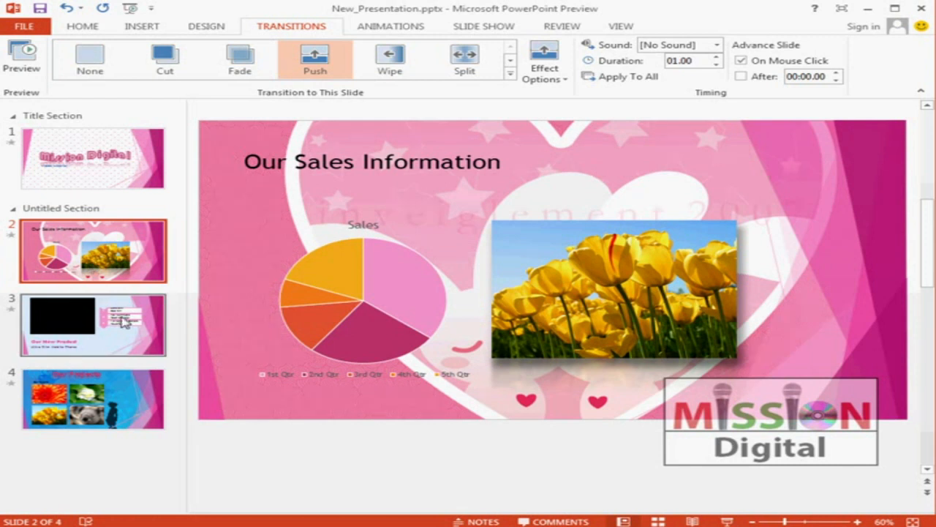
{"action": "left_click", "coordinate": [124, 320]}
{"action": "left_click", "coordinate": [21, 58]}
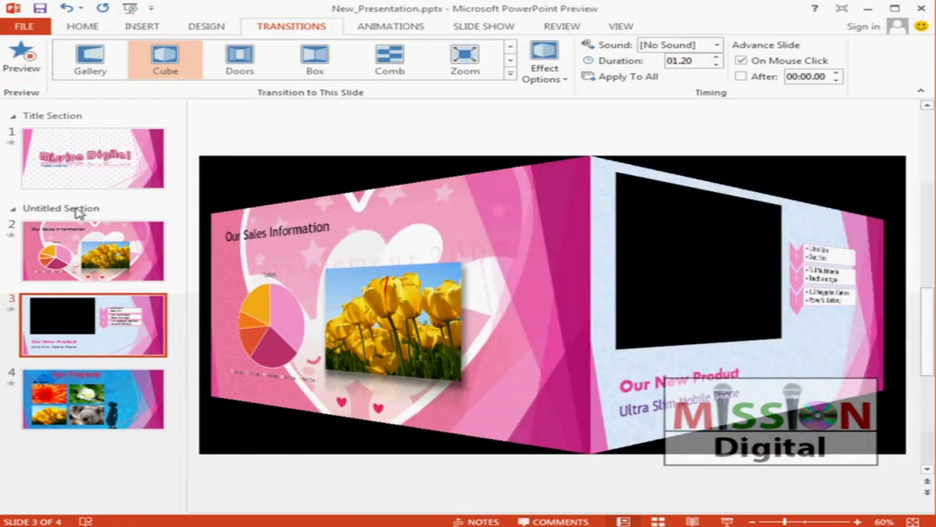
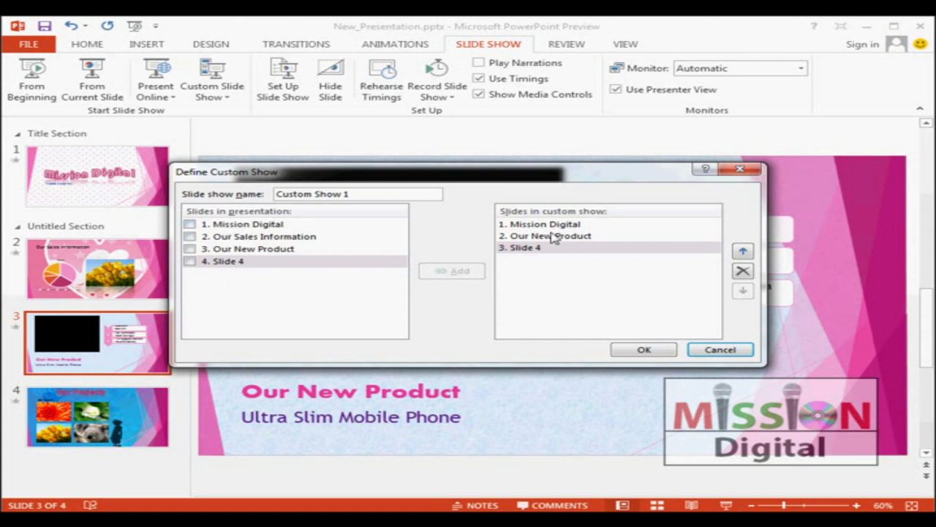
Step: Save the custom show Custom Show 1, play it as far as the product slide, and end the show
{"action": "left_click", "coordinate": [644, 350]}
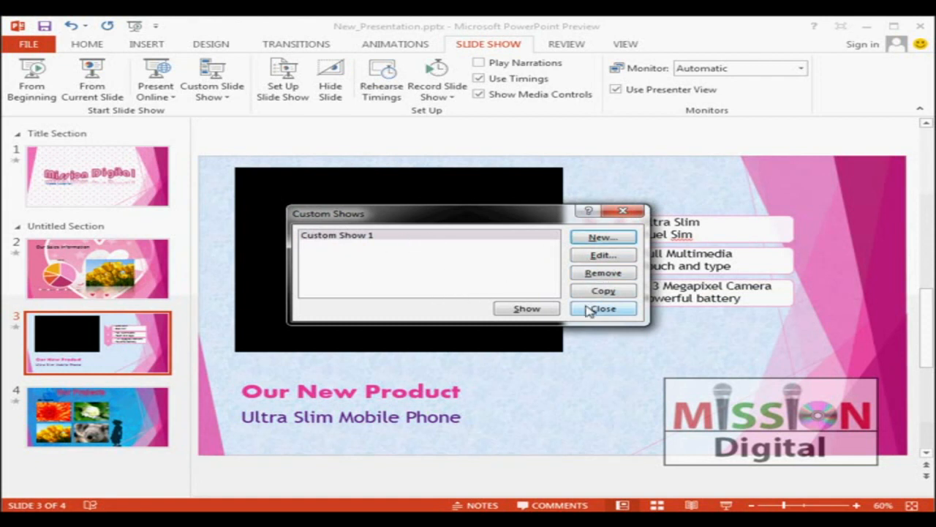
{"action": "left_click", "coordinate": [535, 310]}
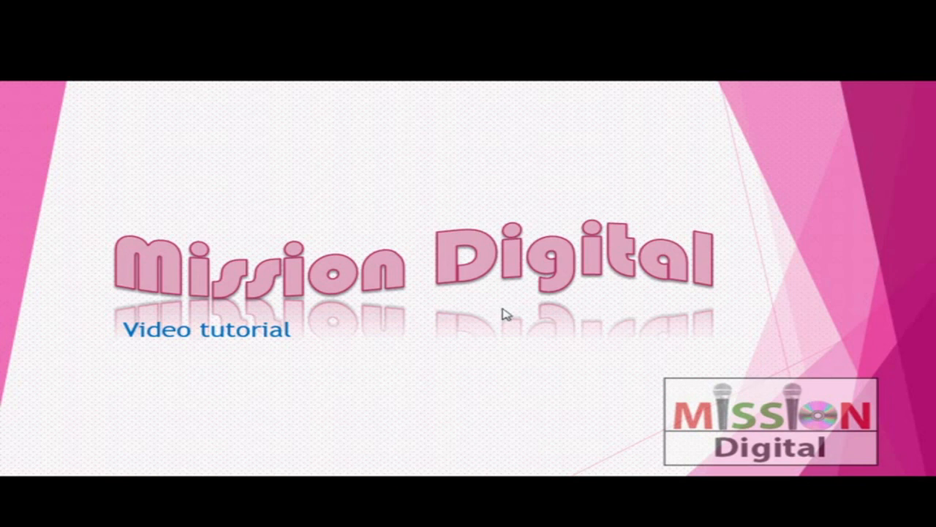
{"action": "left_click", "coordinate": [447, 312]}
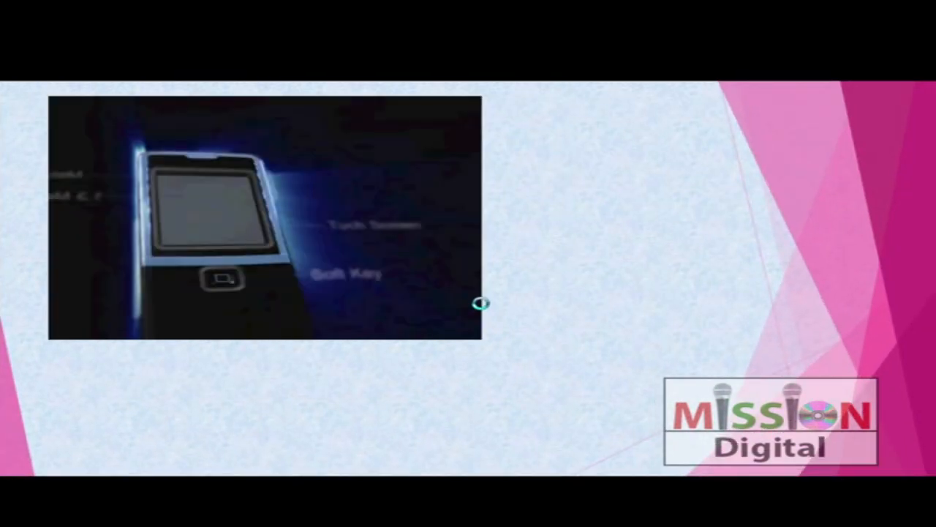
{"action": "key", "text": "Escape"}
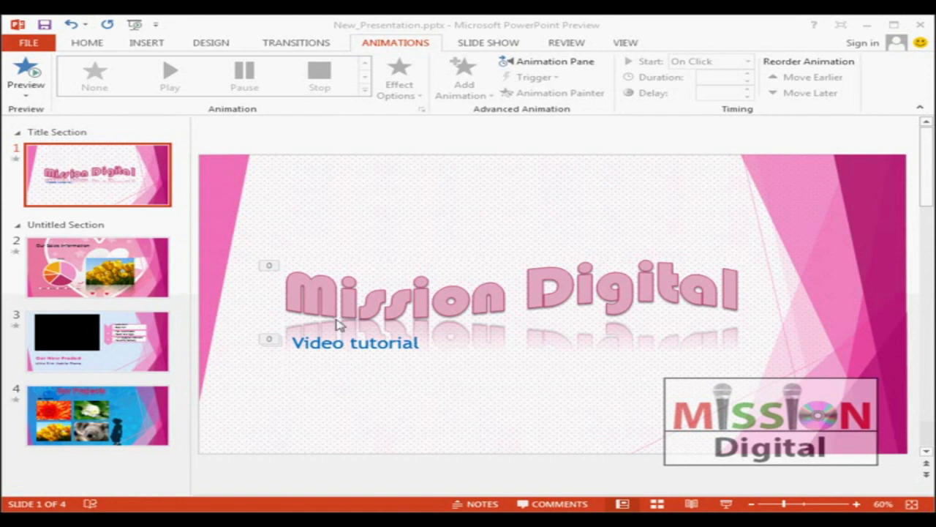
Step: Open the video export options for the presentation and set the video quality to Portable Devices
{"action": "left_click", "coordinate": [30, 44]}
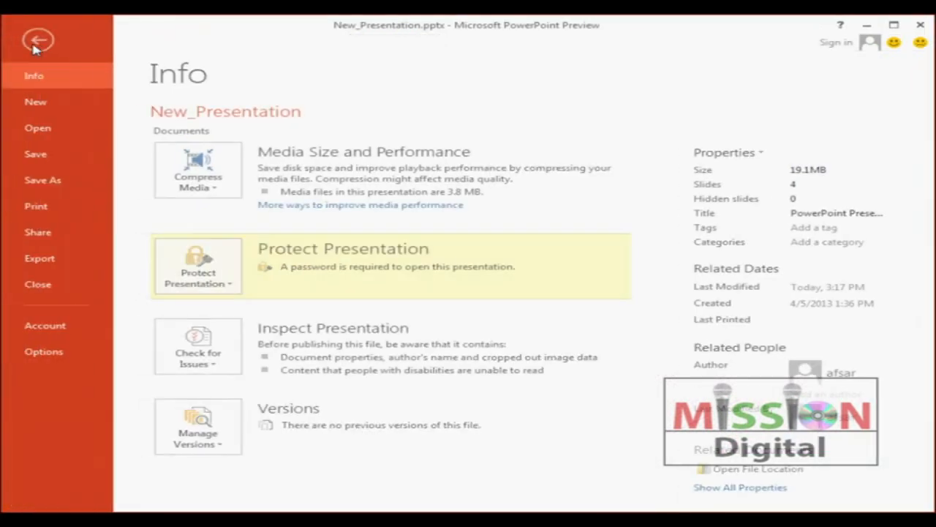
{"action": "left_click", "coordinate": [55, 262]}
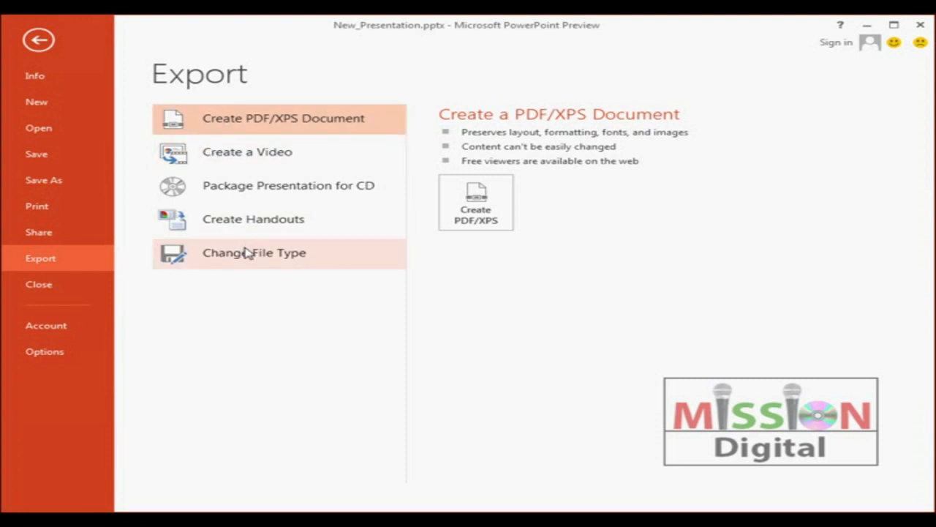
{"action": "left_click", "coordinate": [275, 159]}
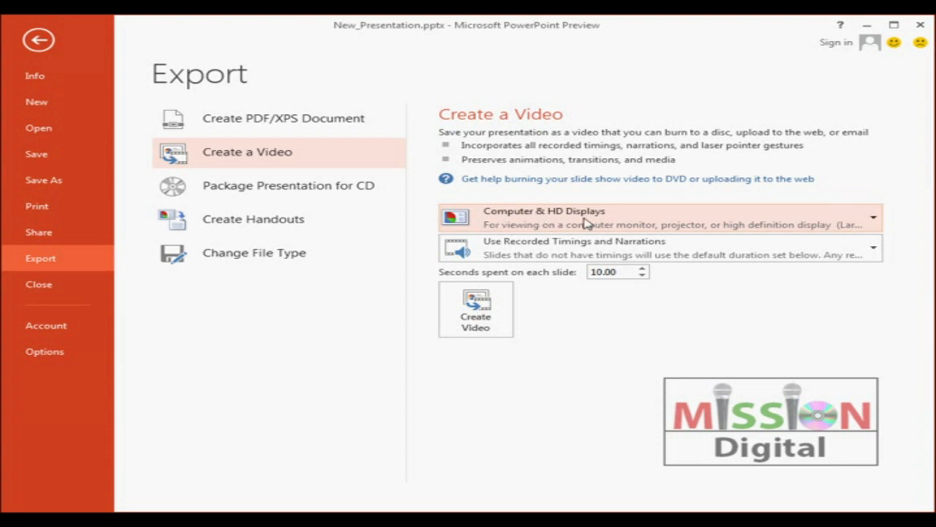
{"action": "left_click", "coordinate": [623, 222]}
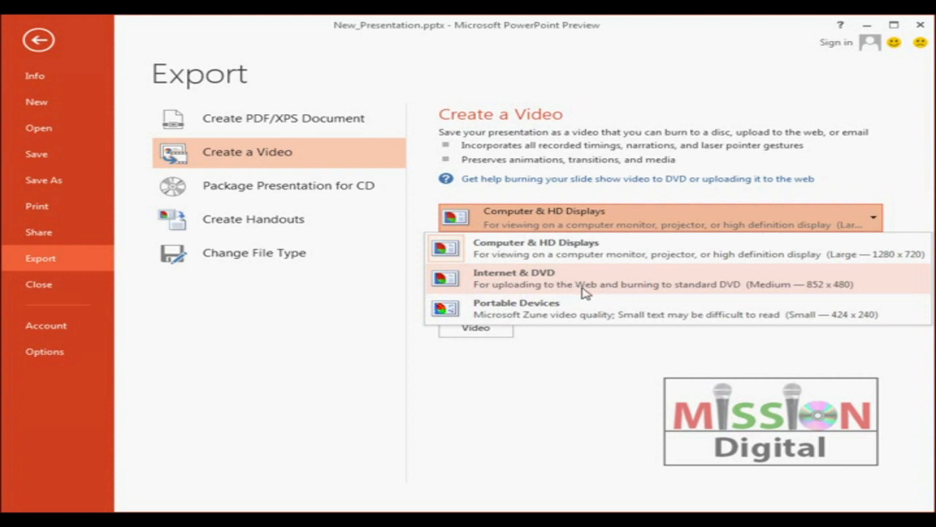
{"action": "left_click", "coordinate": [589, 315]}
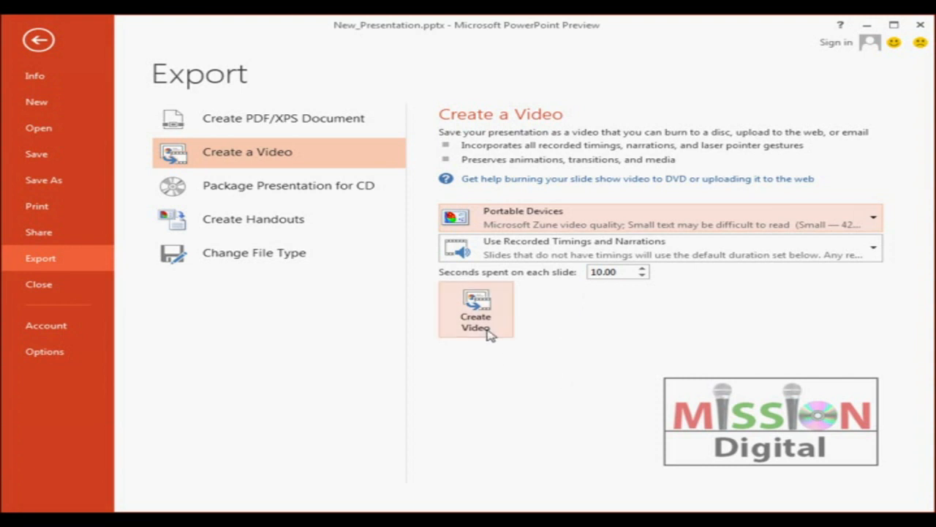
Step: Set the seconds spent on each slide in the exported video to 5
{"action": "left_click", "coordinate": [598, 273]}
{"action": "left_click", "coordinate": [590, 275]}
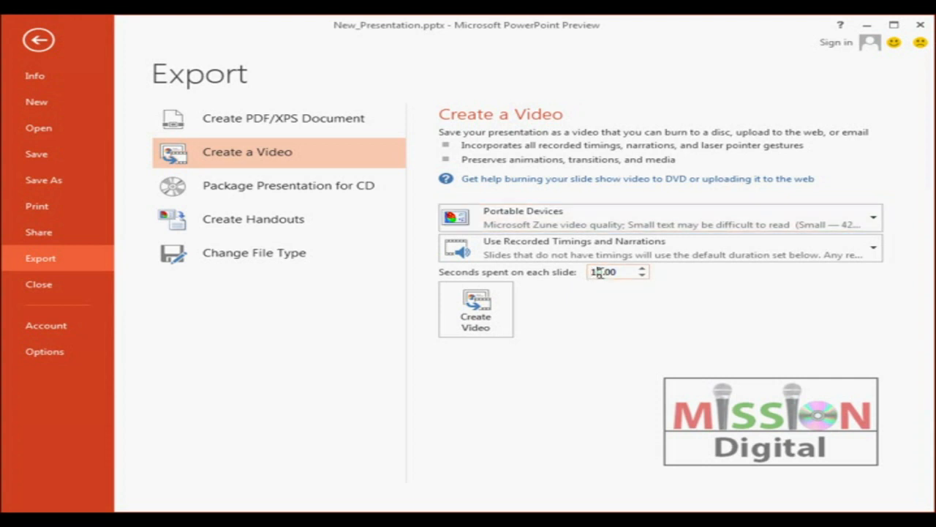
{"action": "key", "text": "Delete"}
{"action": "type", "text": "5"}
Step: Create the video and save it as New_Presentation.mp4 in MPEG-4 Video format on the New (J:) drive
{"action": "left_click", "coordinate": [479, 315]}
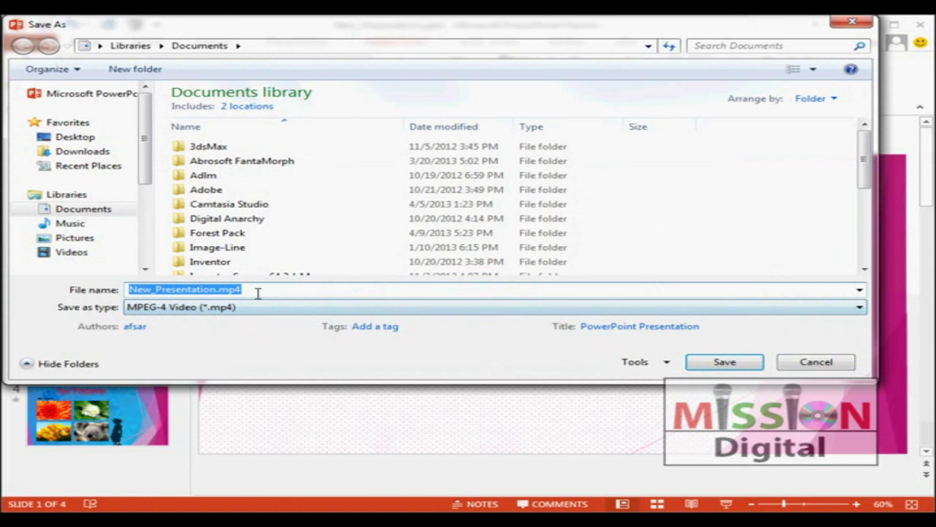
{"action": "left_click_drag", "start_coordinate": [146, 167], "coordinate": [143, 260]}
{"action": "left_click", "coordinate": [84, 218]}
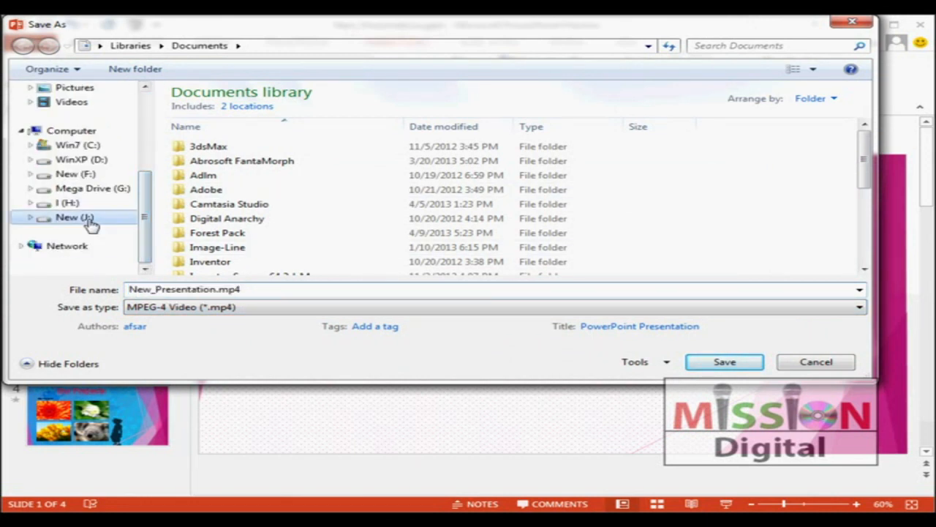
{"action": "left_click_drag", "start_coordinate": [869, 135], "coordinate": [863, 258]}
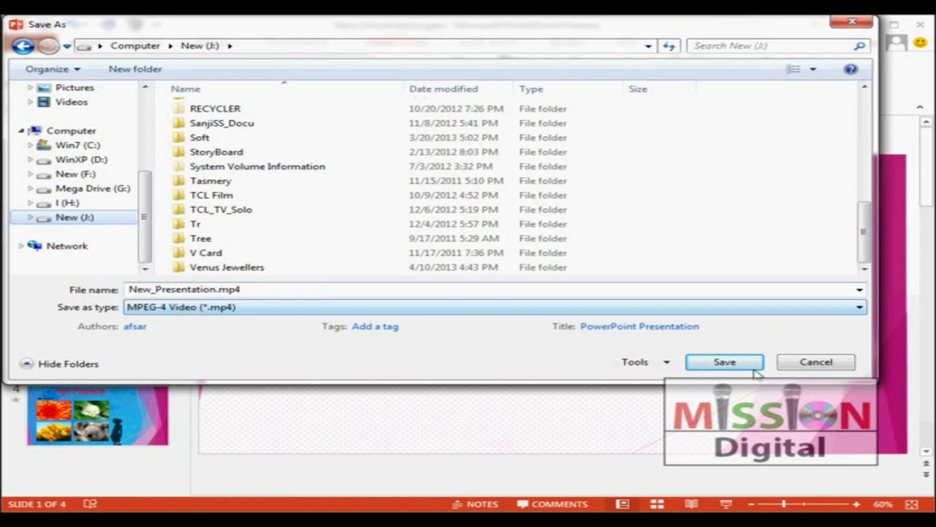
{"action": "left_click", "coordinate": [860, 307]}
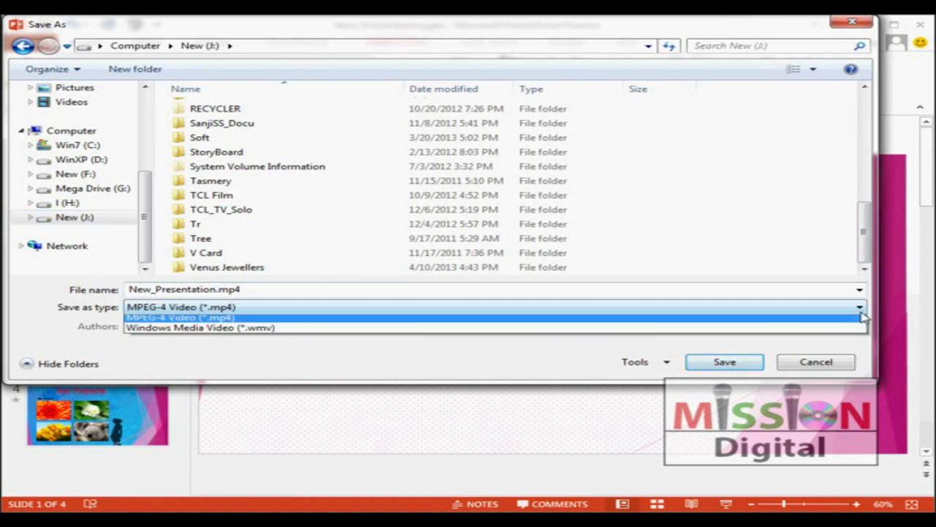
{"action": "left_click", "coordinate": [280, 320]}
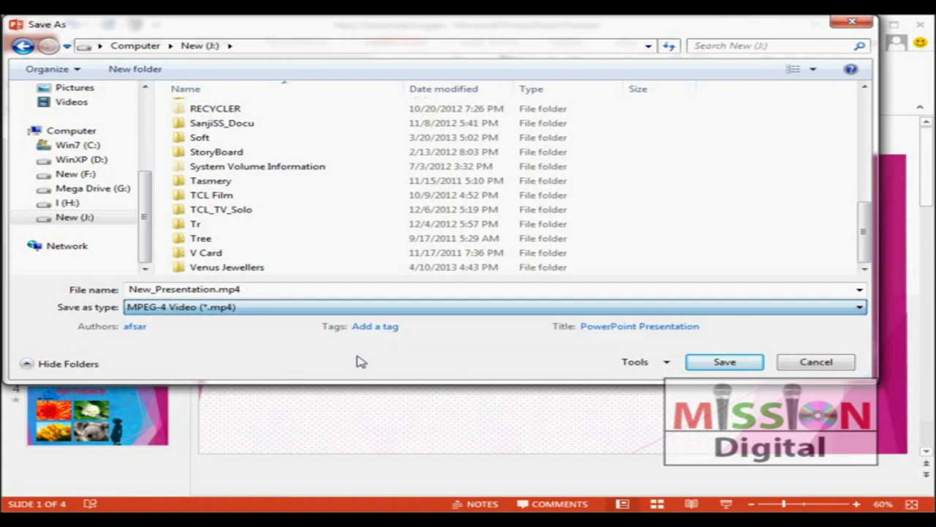
{"action": "left_click", "coordinate": [723, 364]}
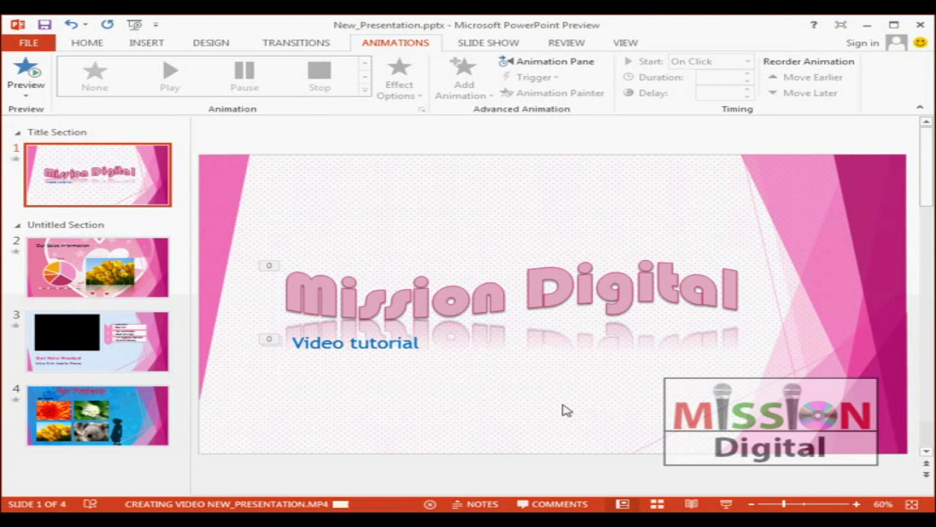
Step: Switch to Windows Explorer on the New (J:) drive and play the exported New_Presentation.mp4 in the media player
{"action": "mouse_move", "coordinate": [417, 499]}
{"action": "left_mouse_down"}
{"action": "mouse_move", "coordinate": [327, 504]}
{"action": "mouse_move", "coordinate": [392, 483]}
{"action": "mouse_move", "coordinate": [414, 507]}
{"action": "left_mouse_up"}
{"action": "mouse_move", "coordinate": [461, 452]}
{"action": "left_mouse_down"}
{"action": "mouse_move", "coordinate": [420, 477]}
{"action": "mouse_move", "coordinate": [411, 498]}
{"action": "mouse_move", "coordinate": [409, 487]}
{"action": "mouse_move", "coordinate": [428, 502]}
{"action": "mouse_move", "coordinate": [452, 489]}
{"action": "left_mouse_up"}
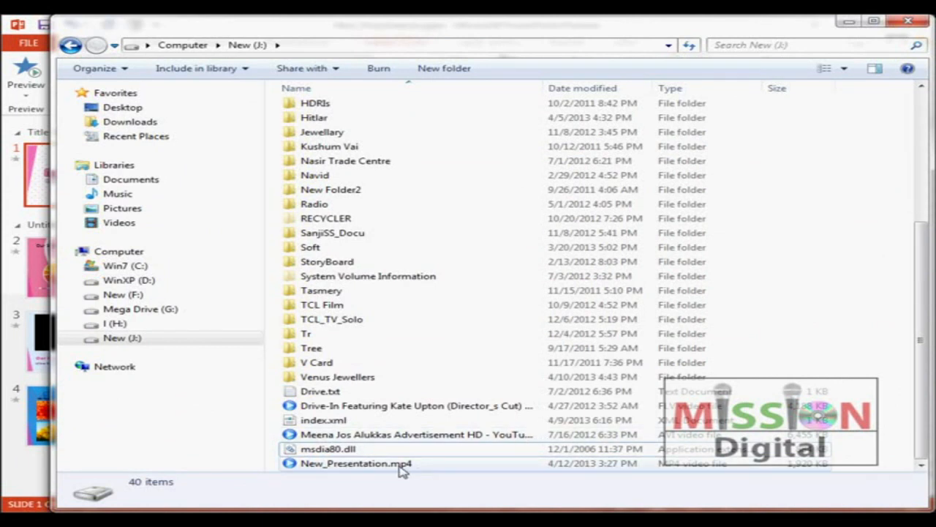
{"action": "left_click", "coordinate": [397, 463]}
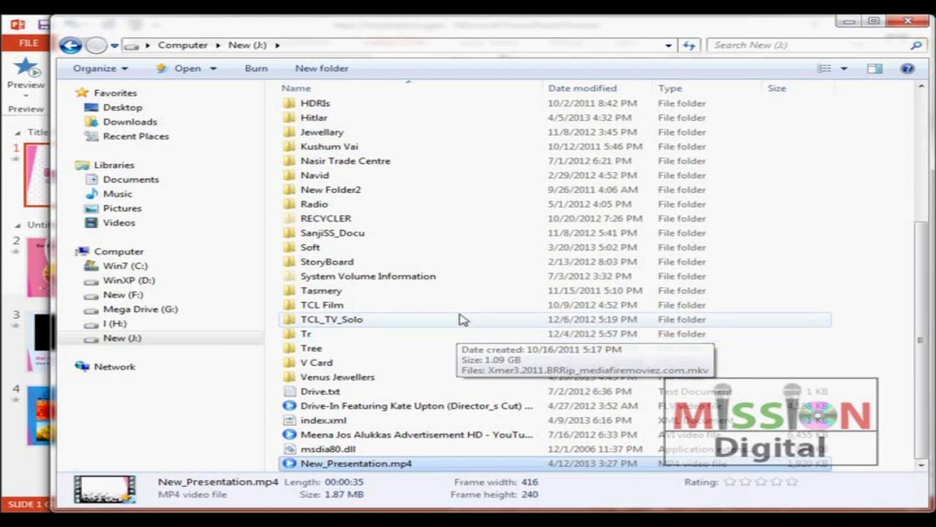
{"action": "double_click", "coordinate": [390, 464]}
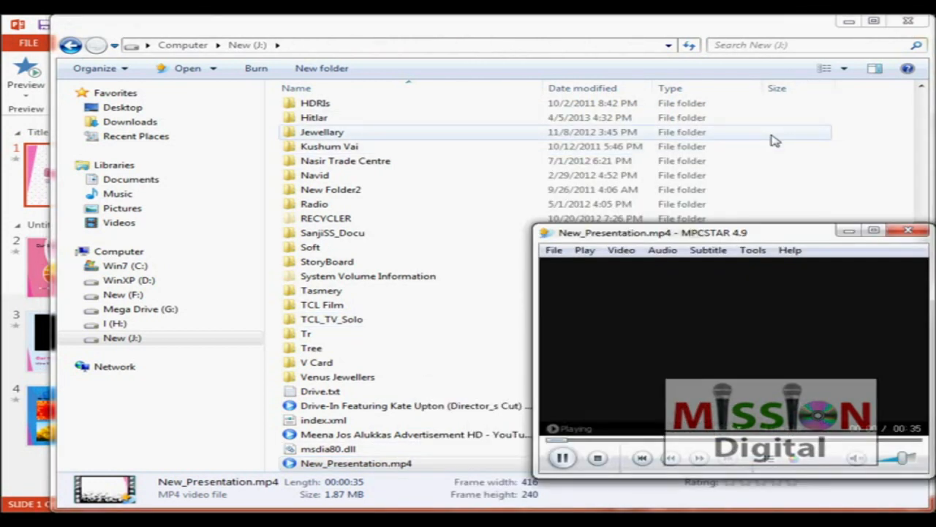
{"action": "left_click_drag", "start_coordinate": [769, 236], "coordinate": [414, 99]}
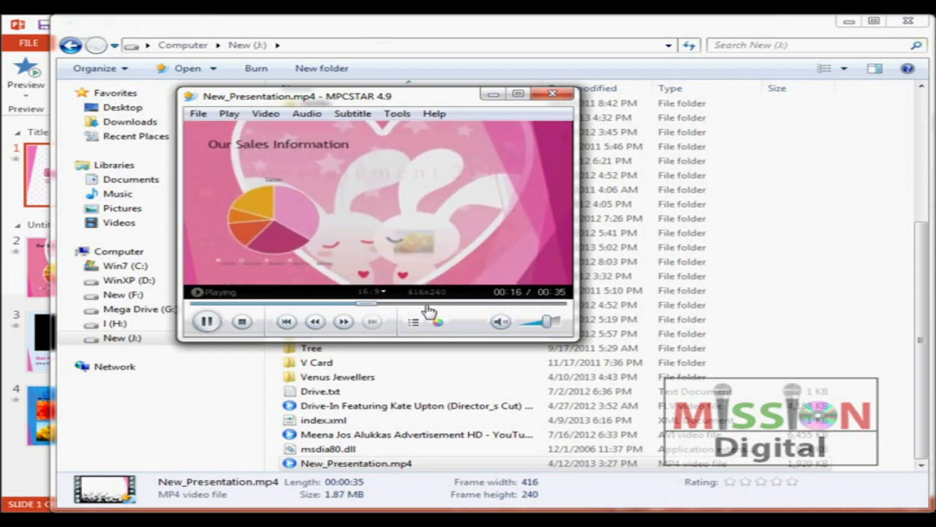
Step: Skip forward through the exported video to its last slide, close the player and return to the presentation
{"action": "left_click", "coordinate": [431, 304]}
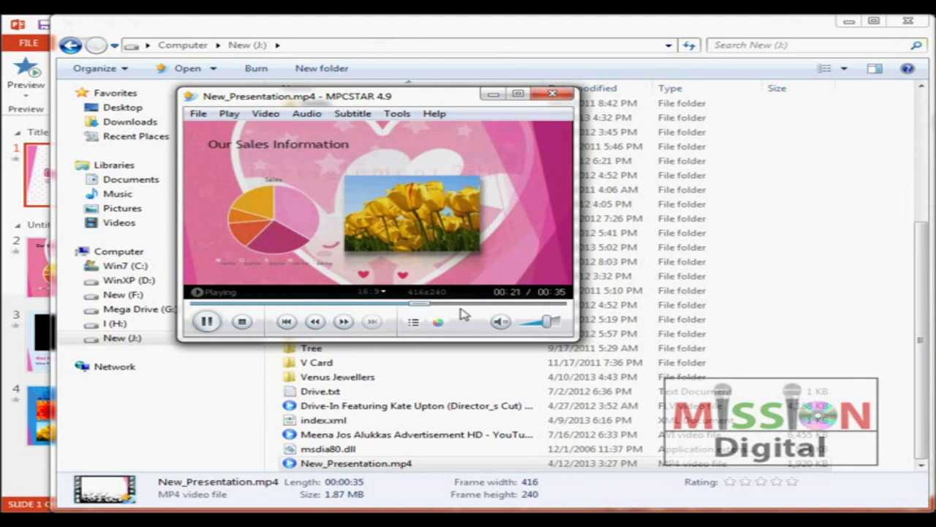
{"action": "left_click", "coordinate": [463, 305]}
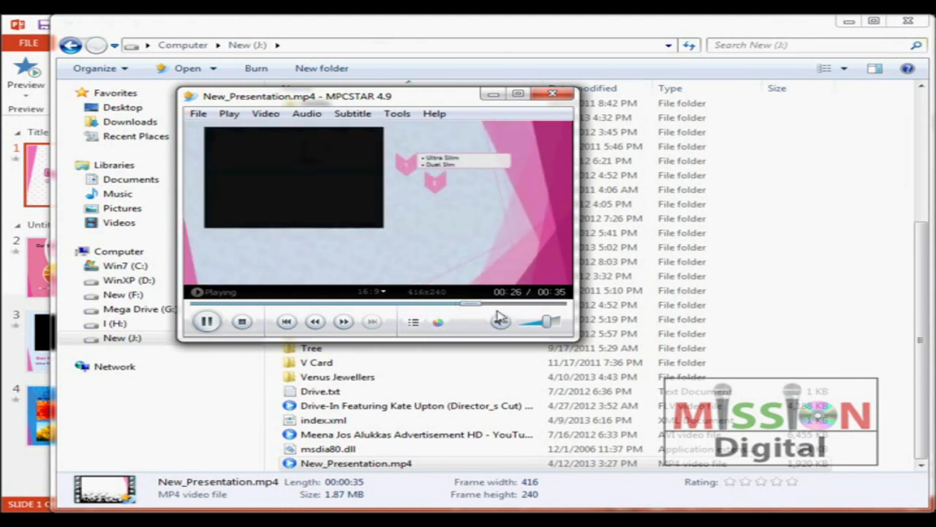
{"action": "left_click", "coordinate": [533, 306]}
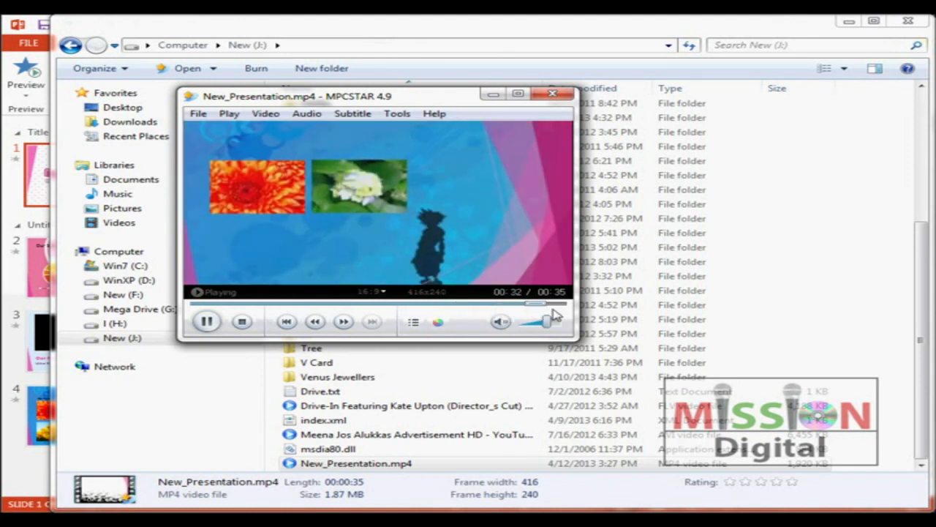
{"action": "left_click", "coordinate": [558, 97]}
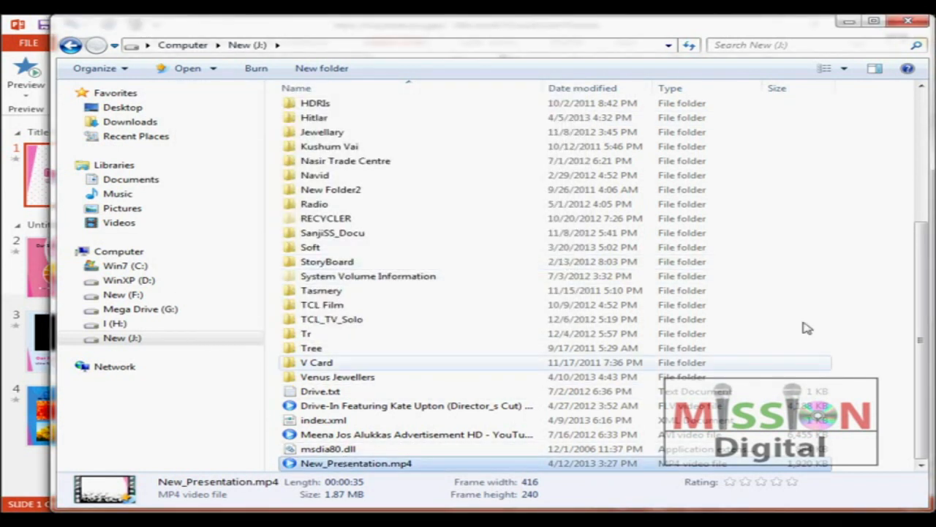
{"action": "left_click", "coordinate": [849, 21]}
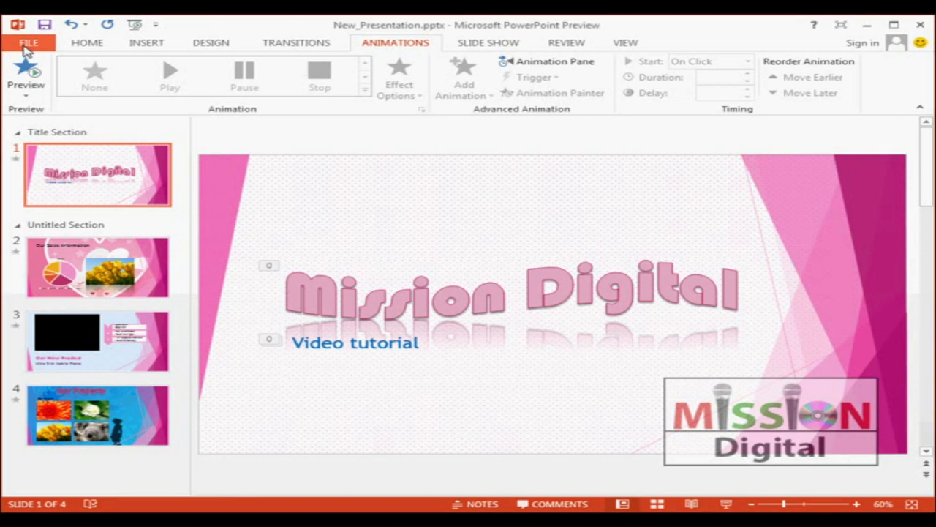
Step: Open the export options for changing the file type and choose PowerPoint Show (*.ppsx)
{"action": "left_click", "coordinate": [21, 45]}
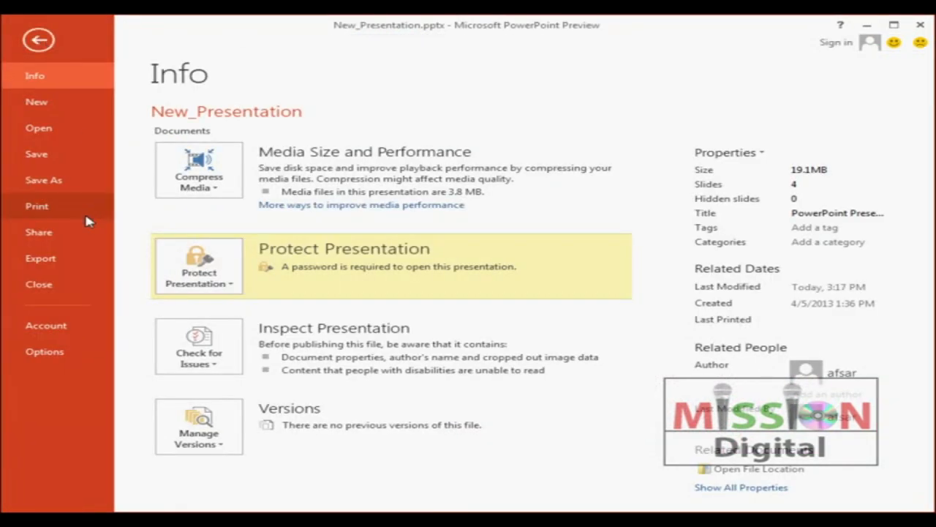
{"action": "left_click", "coordinate": [62, 260]}
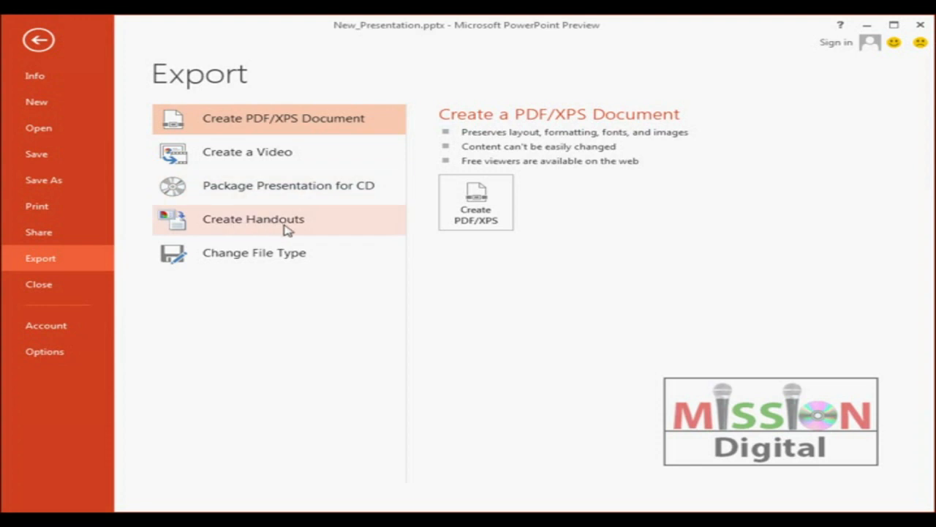
{"action": "left_click", "coordinate": [278, 264]}
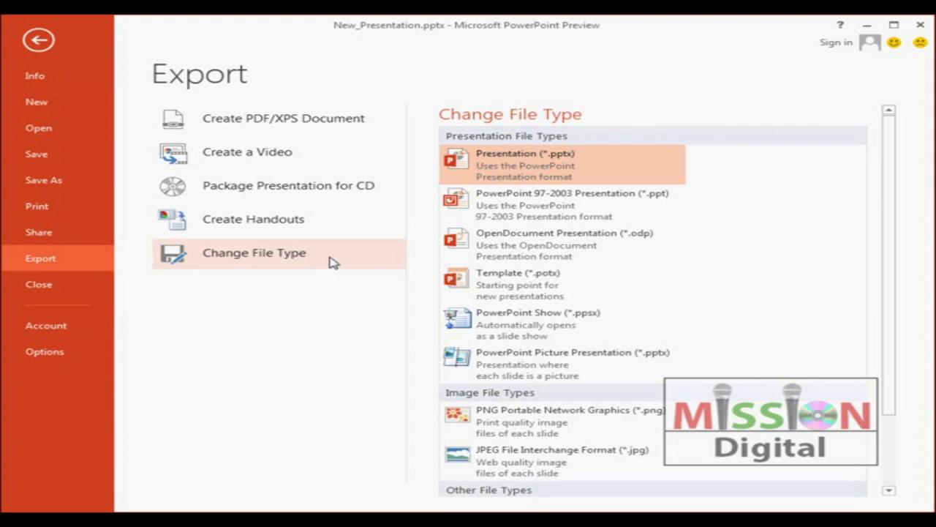
{"action": "left_click", "coordinate": [575, 323]}
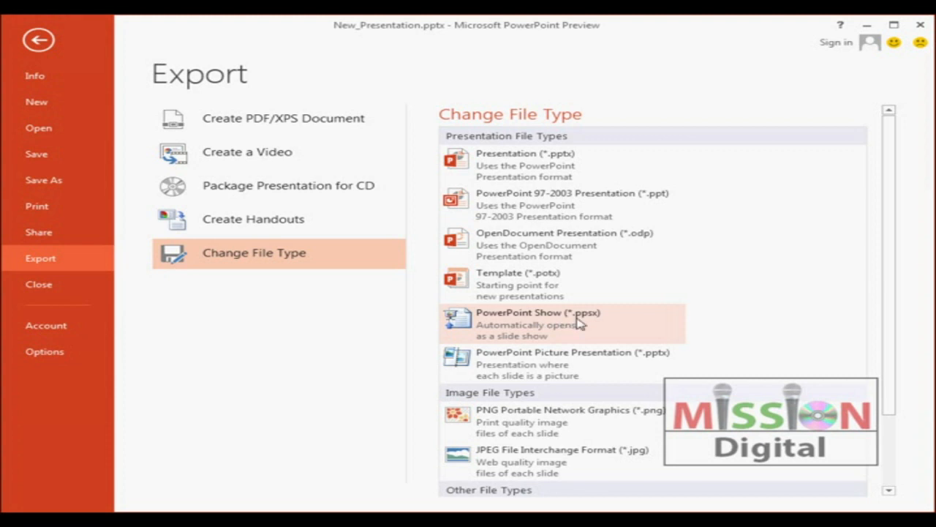
Step: Save the presentation as the PowerPoint Show New_Presentation.ppsx on the New (J:) drive
{"action": "scroll", "coordinate": [907, 322], "scroll_direction": "down", "scroll_amount": 3}
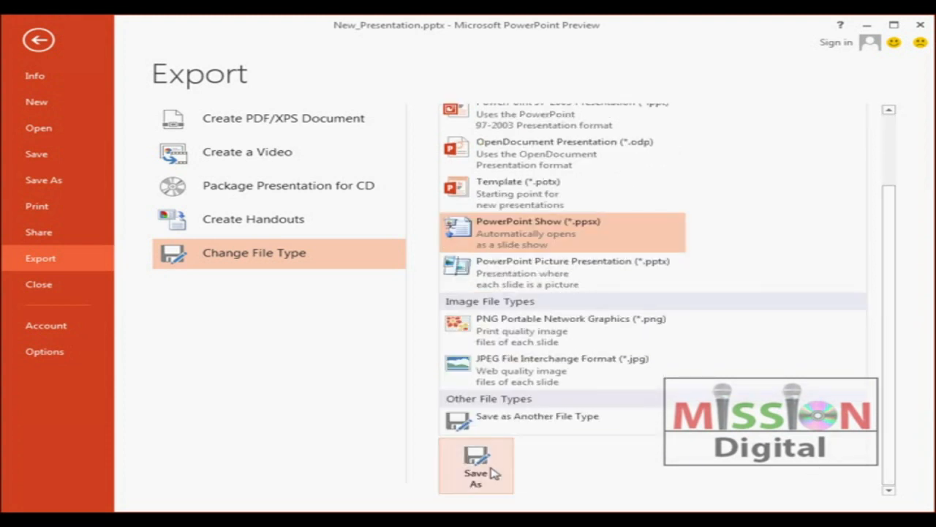
{"action": "left_click", "coordinate": [475, 468]}
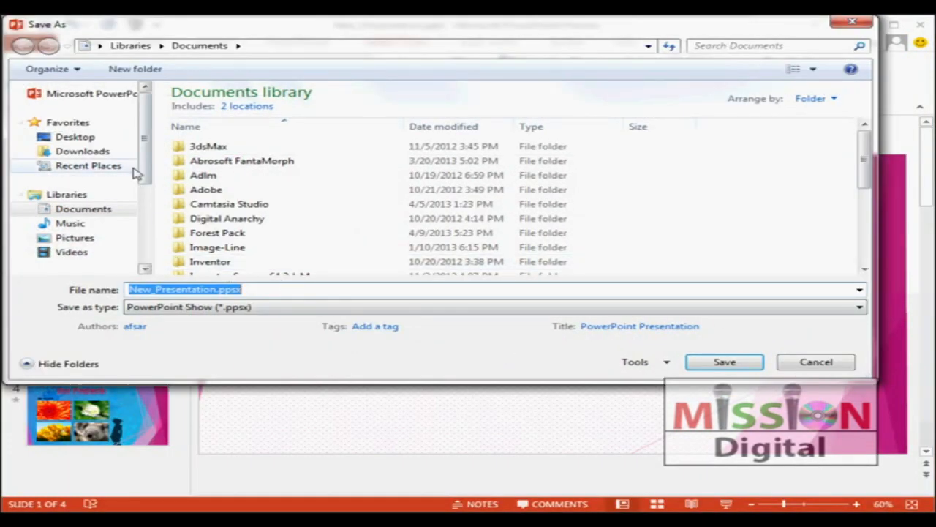
{"action": "scroll", "coordinate": [134, 173], "scroll_direction": "down", "scroll_amount": 3}
{"action": "left_click", "coordinate": [88, 217]}
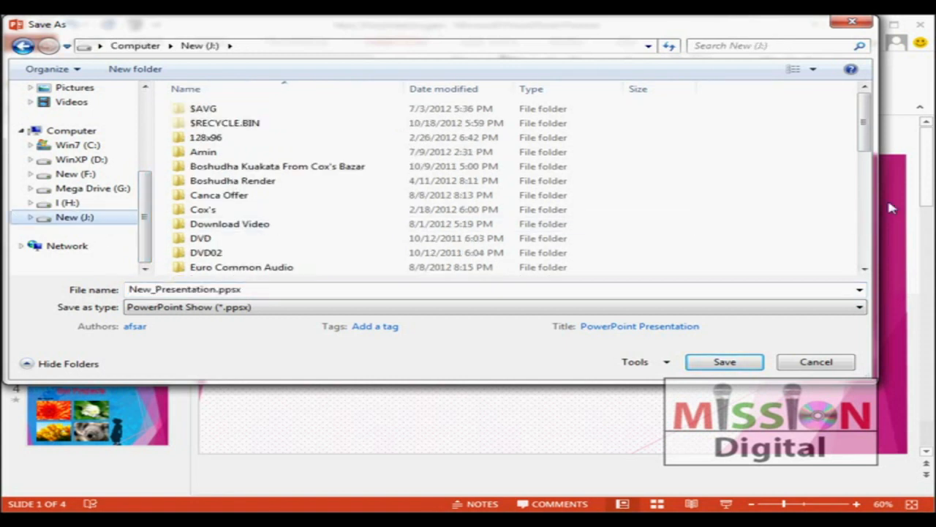
{"action": "scroll", "coordinate": [739, 147], "scroll_direction": "down", "scroll_amount": 5}
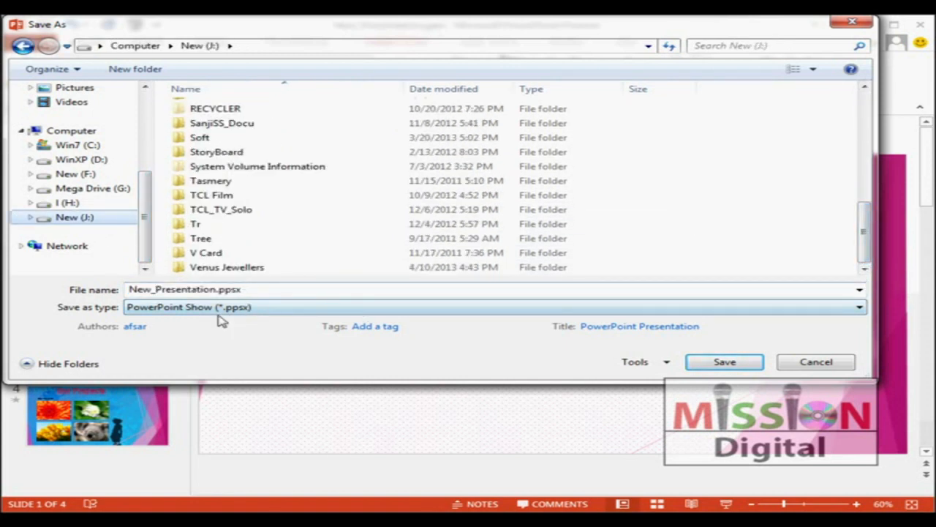
{"action": "left_click", "coordinate": [725, 362]}
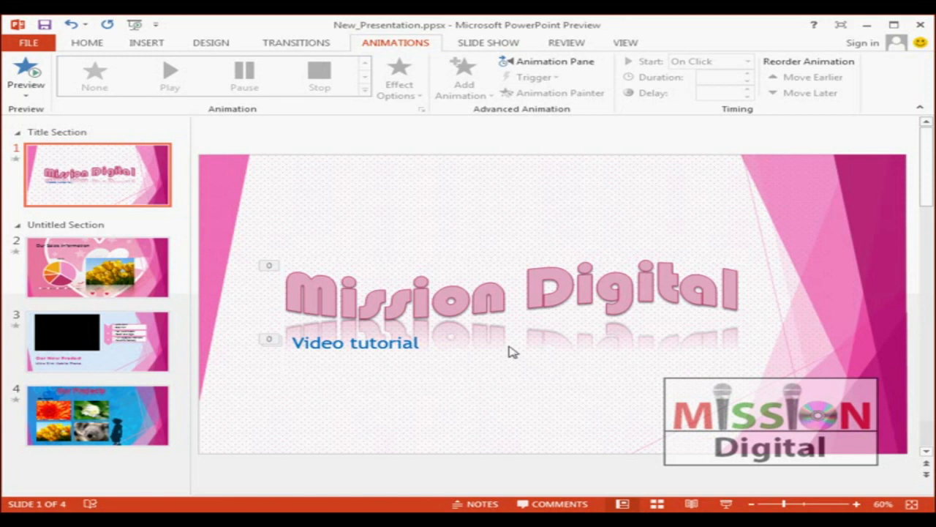
{"action": "key", "text": "ctrl+s"}
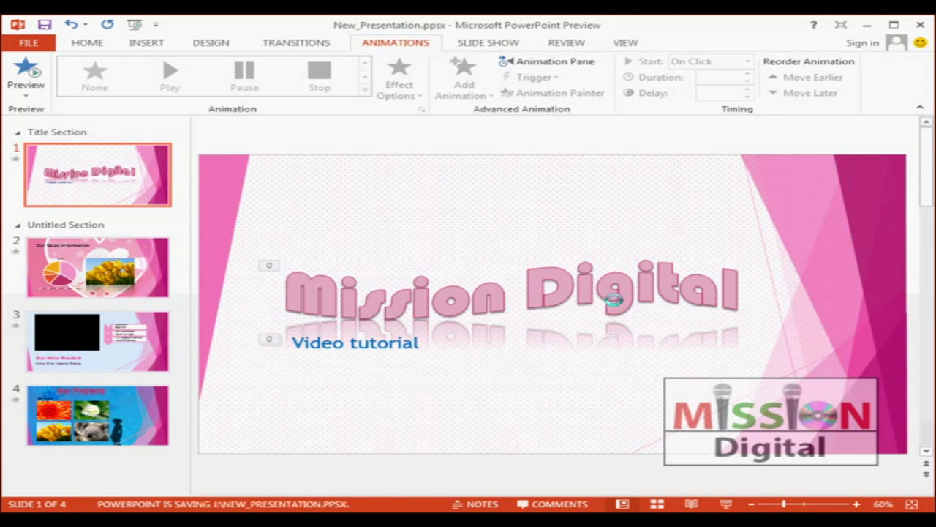